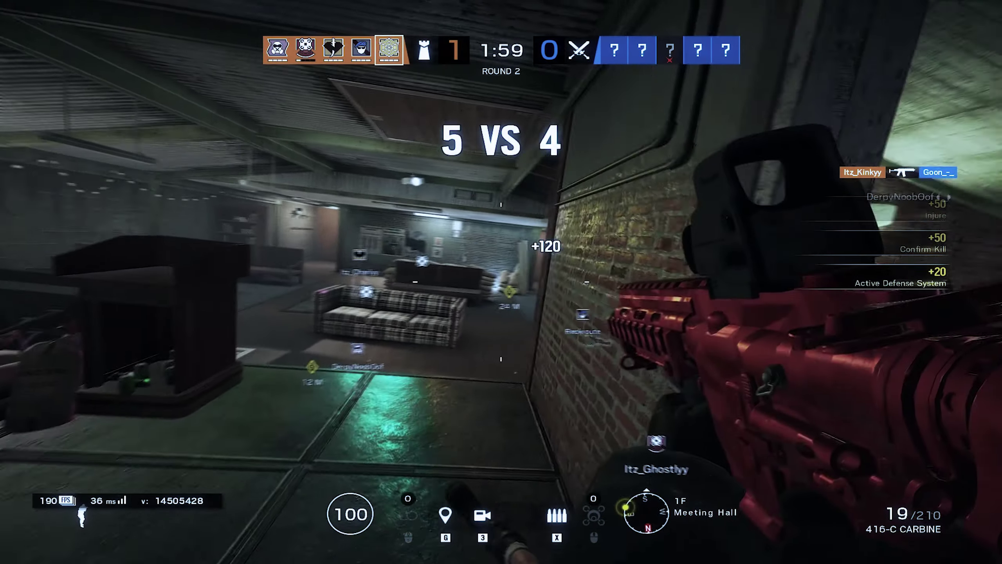
Step: Select all footage items in the Project panel, then clear the selection
left_click(501, 282)
left_click(501, 282)
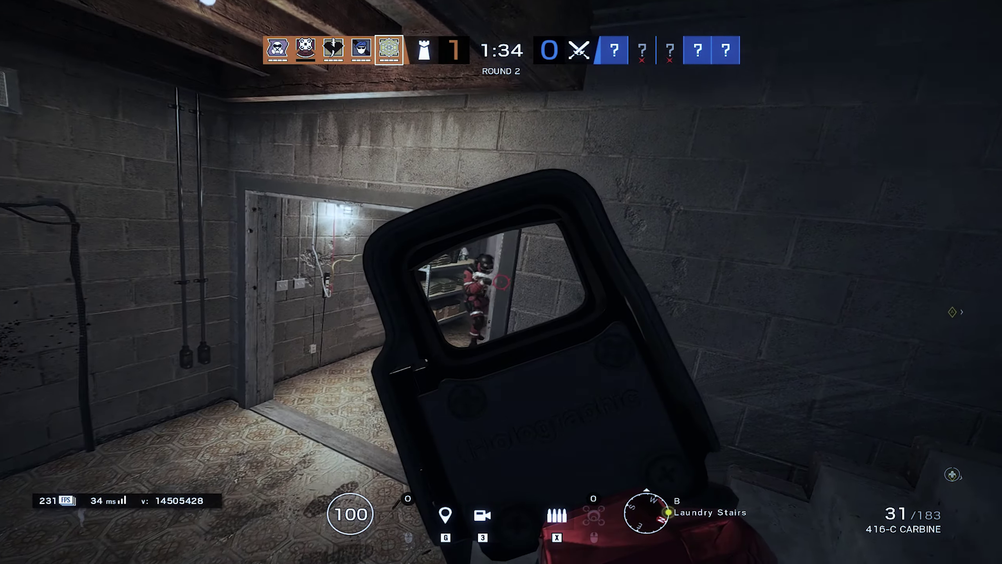
left_click(501, 282)
left_click(501, 282)
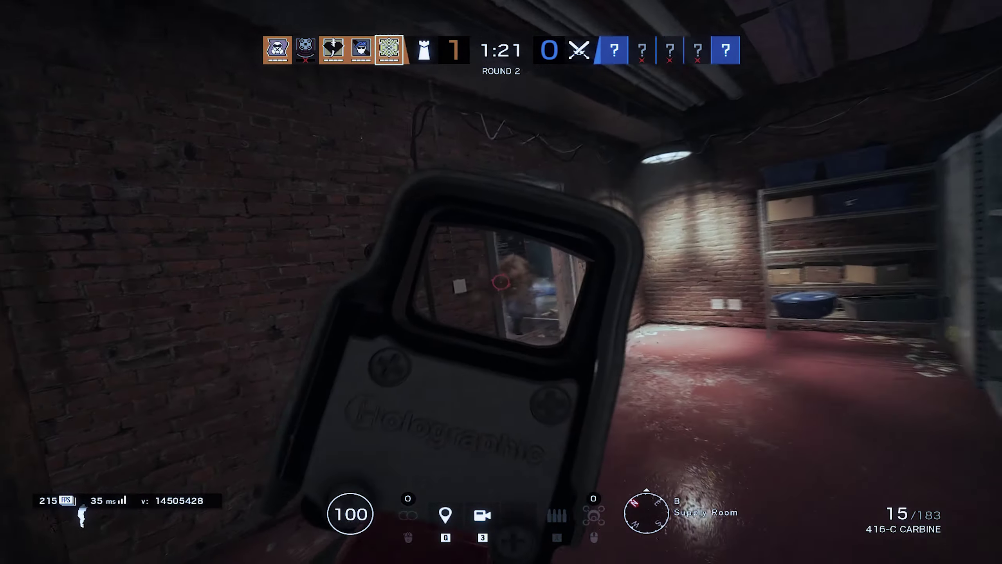
left_click(501, 282)
left_click(501, 281)
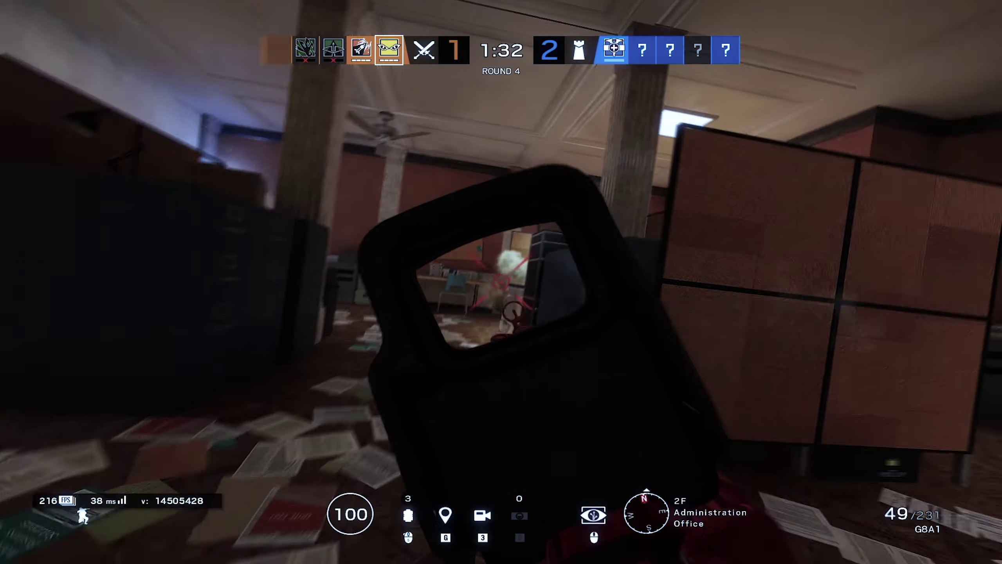
left_click(501, 282)
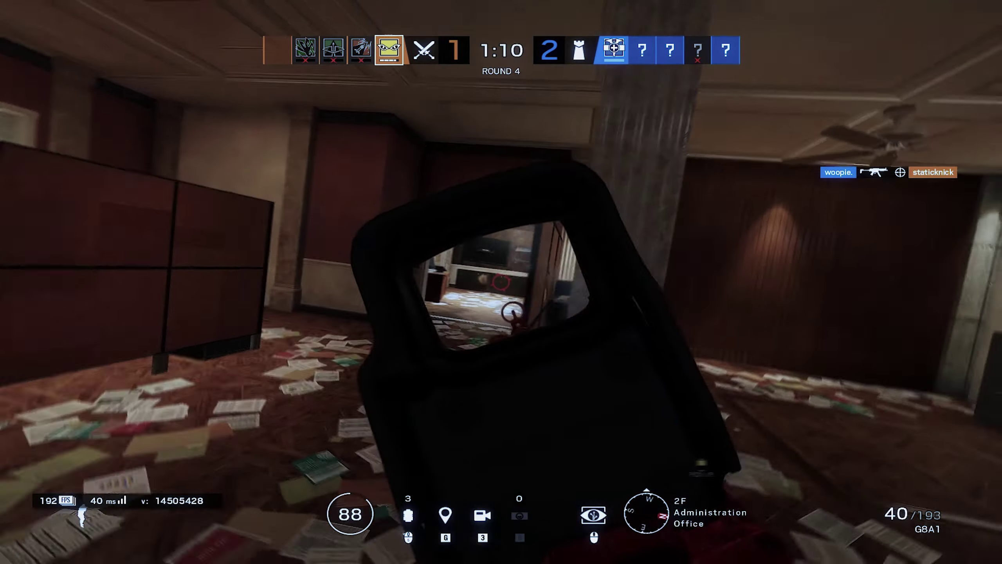
left_click(501, 282)
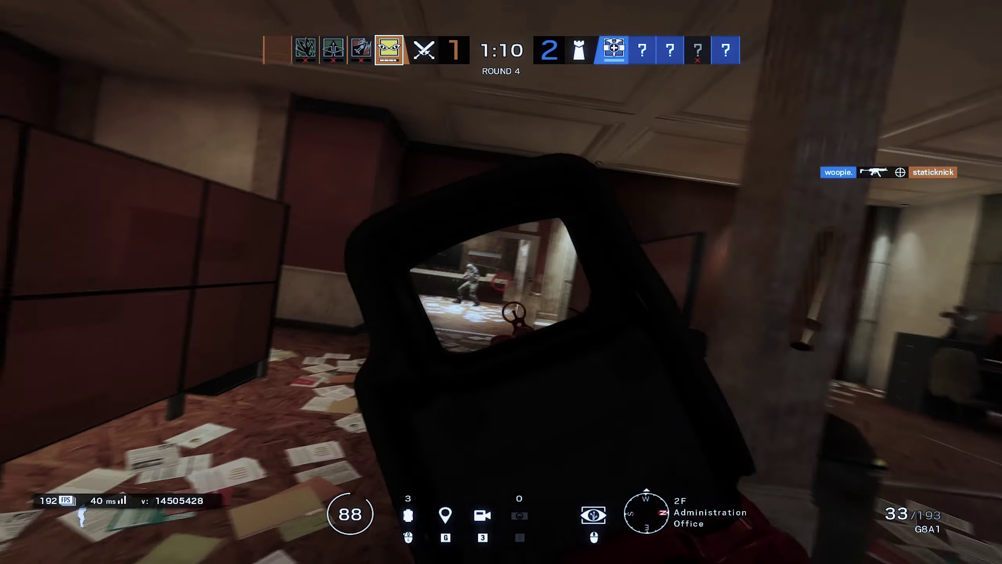
left_click(501, 282)
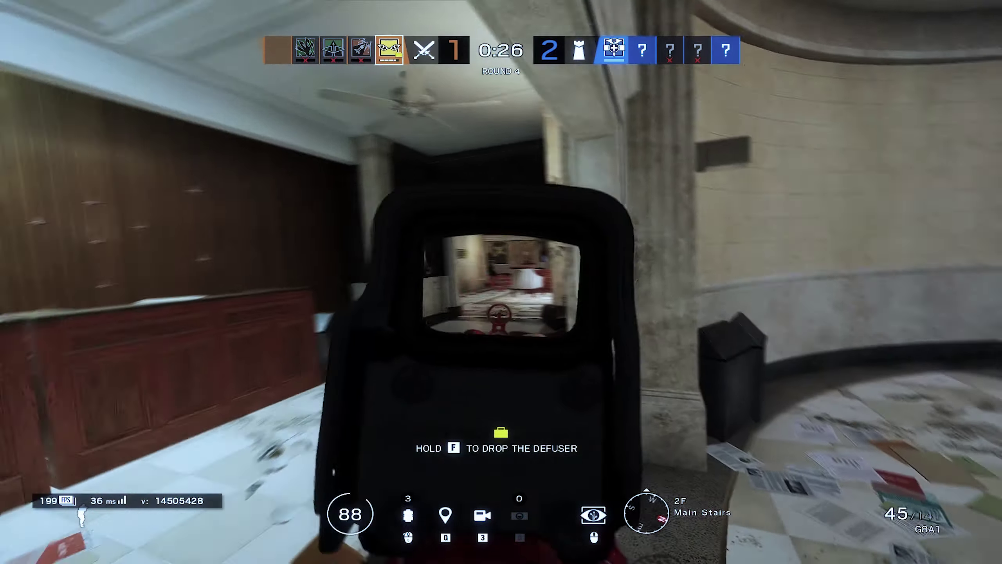
left_click(501, 282)
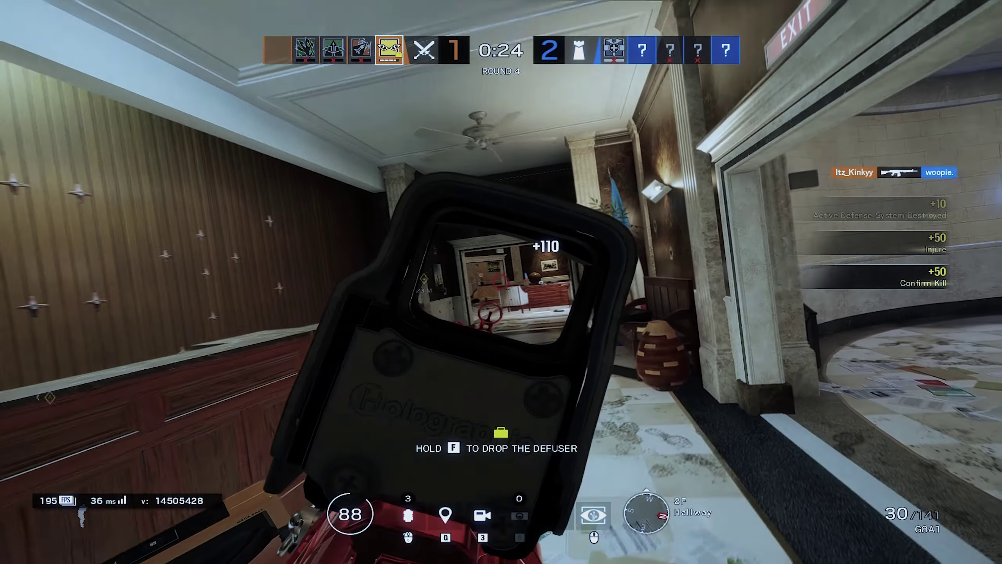
left_click(501, 282)
left_click(501, 282)
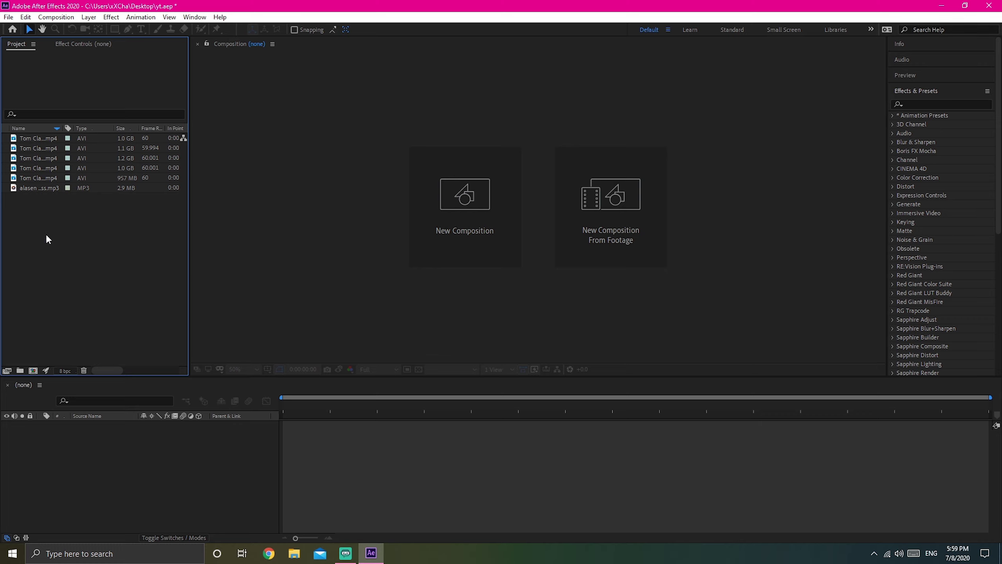
left_click_drag(45, 234, 41, 130)
left_click(71, 277)
Step: Make a composition from the gameplay clip, renamed yt, with frame rate exactly 60 fps
left_click_drag(41, 139, 140, 445)
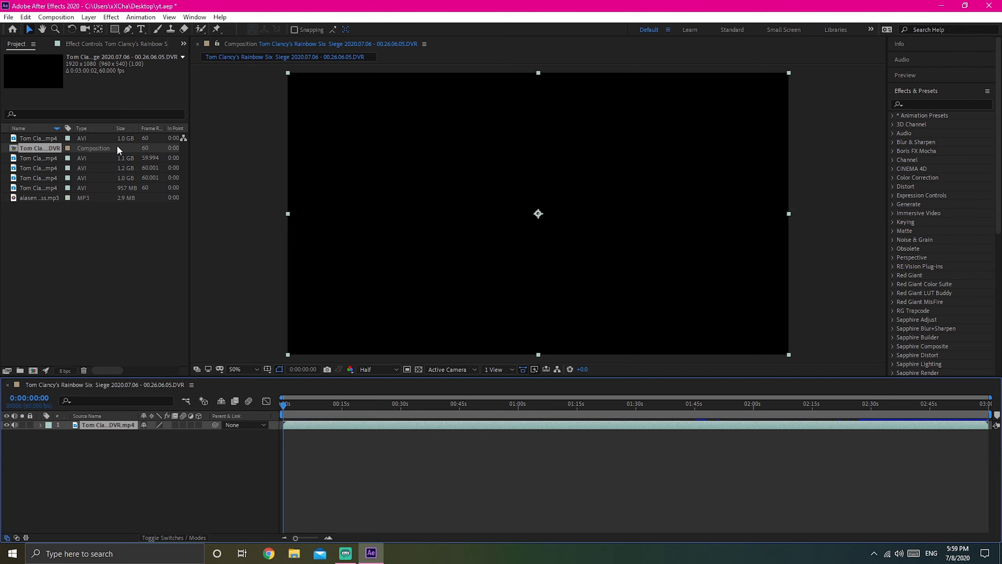
left_click(99, 147)
left_click(55, 17)
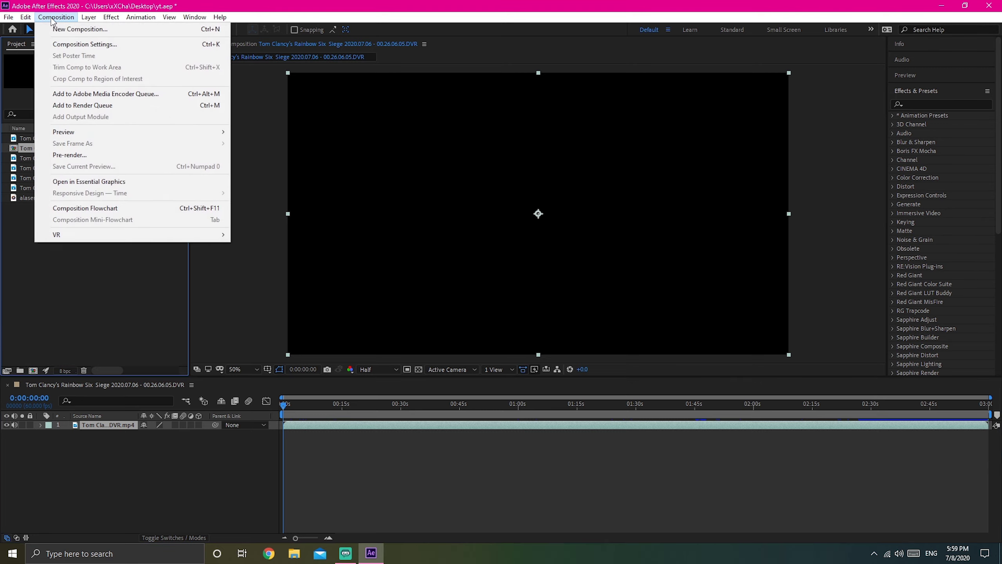
left_click(95, 46)
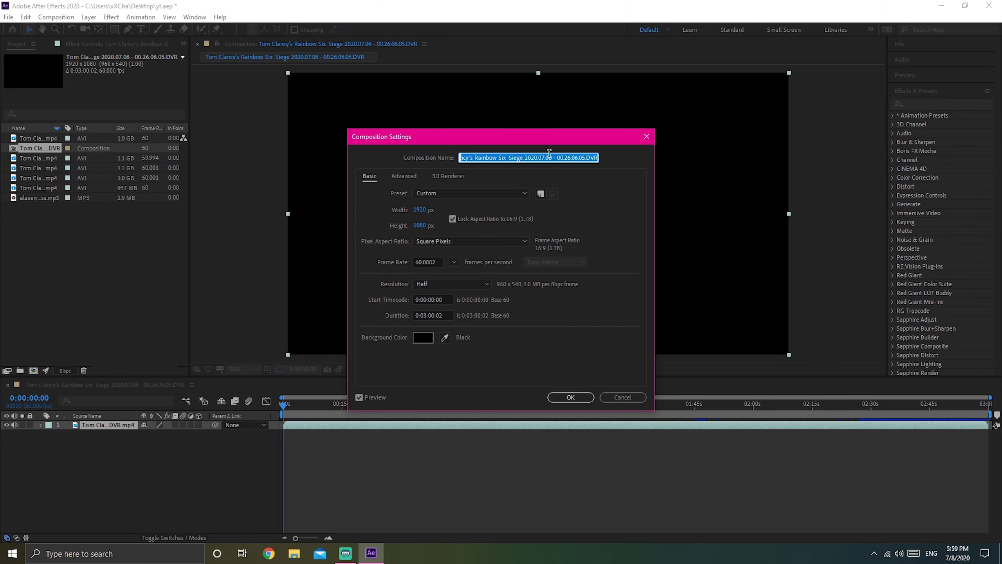
key("BackSpace")
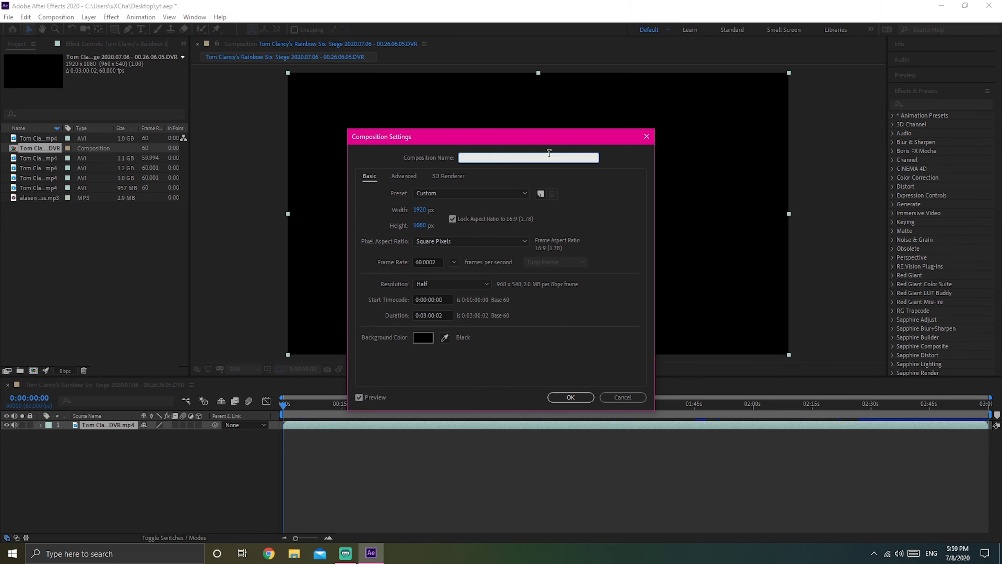
type("yt")
left_click(437, 262)
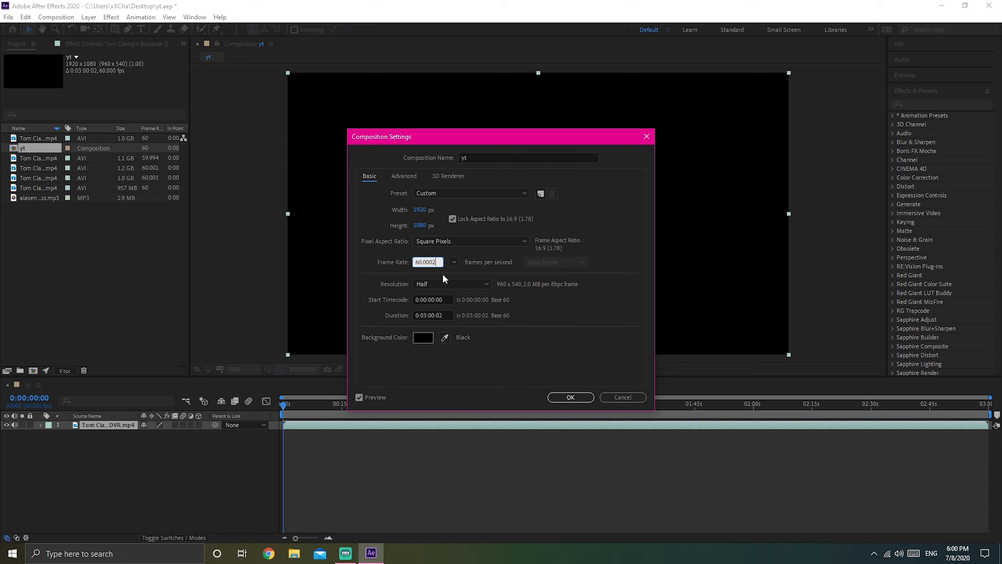
left_click_drag(440, 262, 357, 264)
key("BackSpace")
type("60")
key("Return")
left_click_drag(300, 412, 281, 396)
Step: Add alasen - abyss.mp3 to the timeline as the top layer above the gameplay clip
left_click_drag(36, 196, 60, 263)
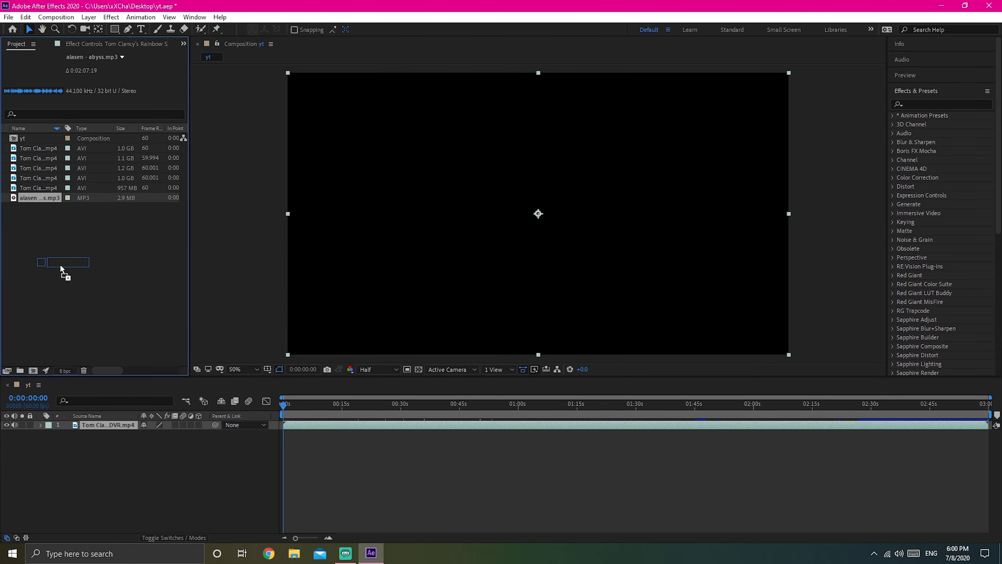
left_click_drag(180, 339, 275, 427)
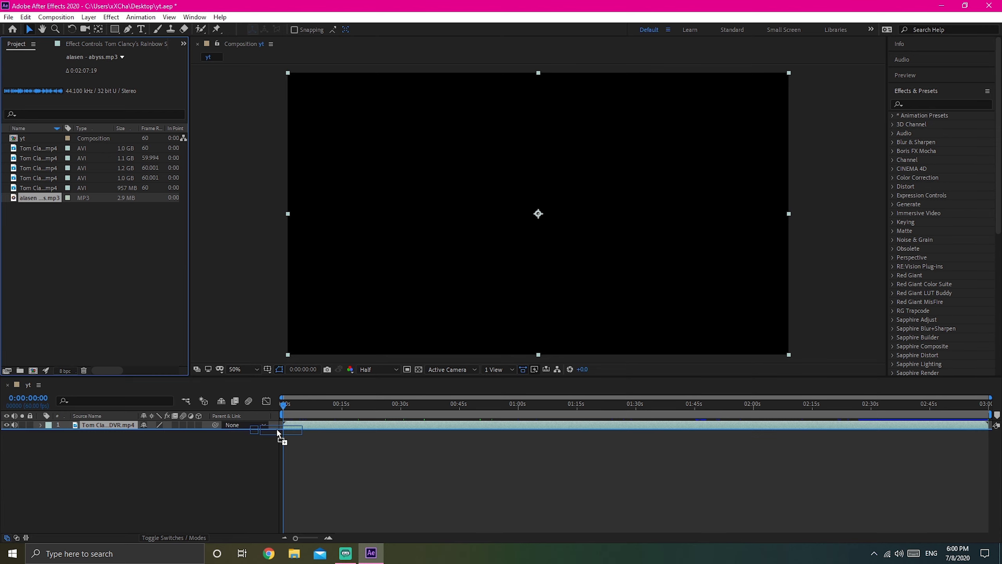
left_click(824, 433)
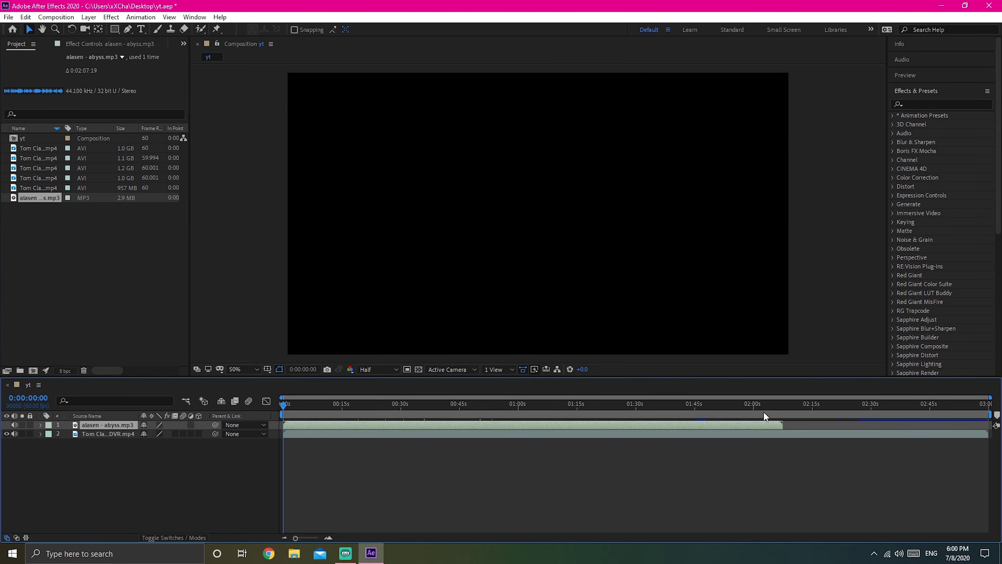
left_click(305, 405)
left_click(341, 422)
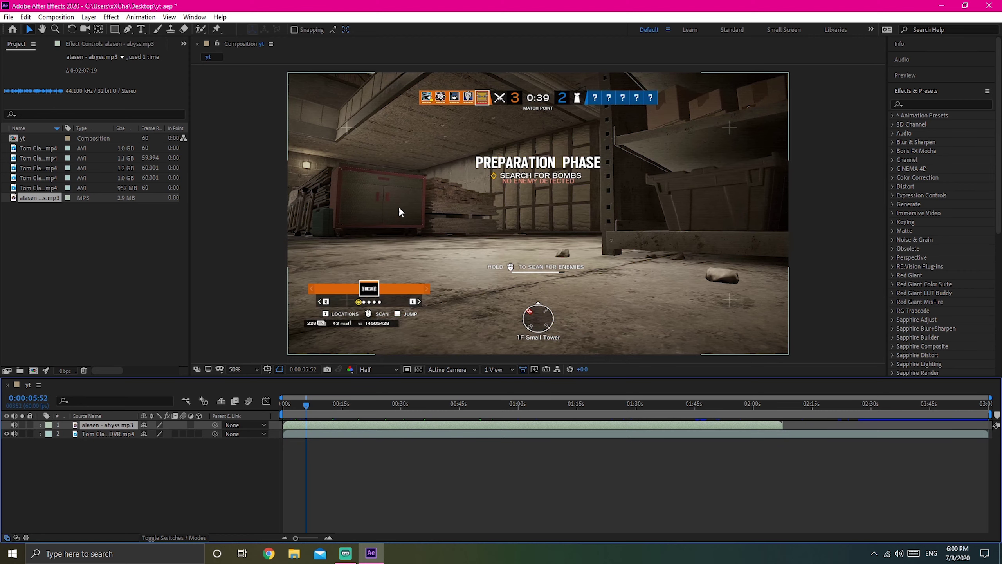
left_click(357, 432)
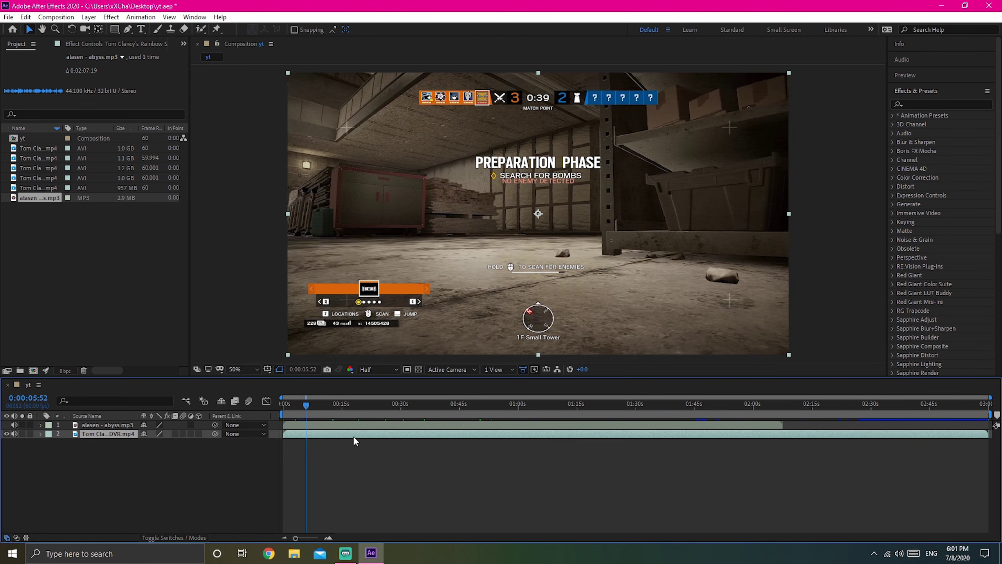
Step: Scrub to 0:00:25:58 and preview, then replay from 0:00:29:02 to 0:00:29:46
left_click_drag(306, 401, 355, 400)
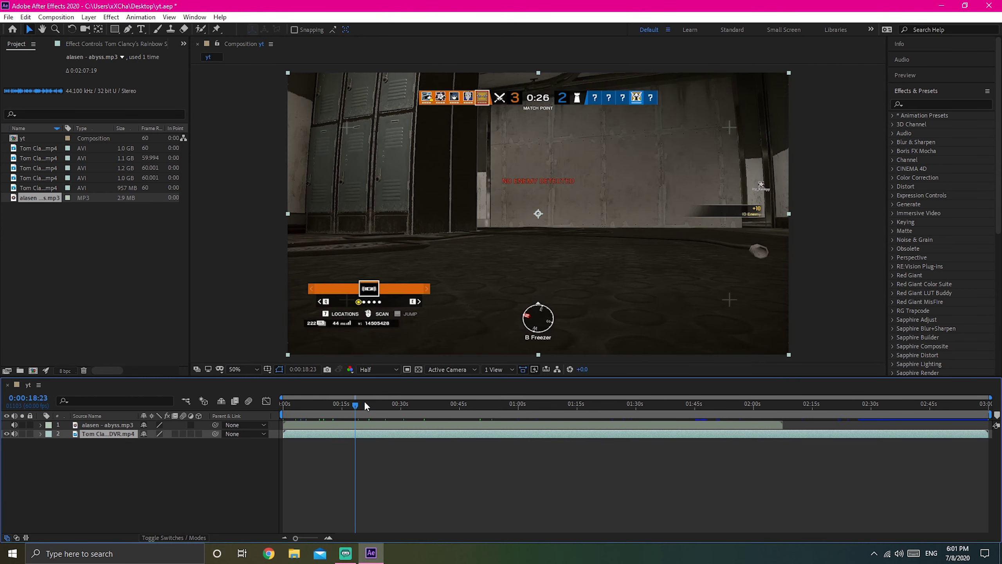
left_click_drag(355, 404, 393, 409)
key("space")
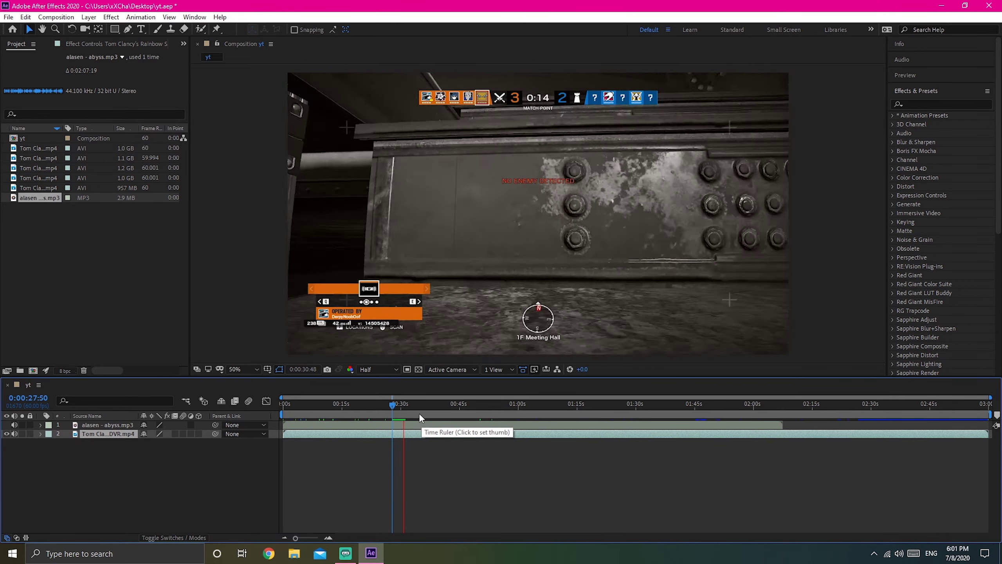
key("space")
left_click(402, 407)
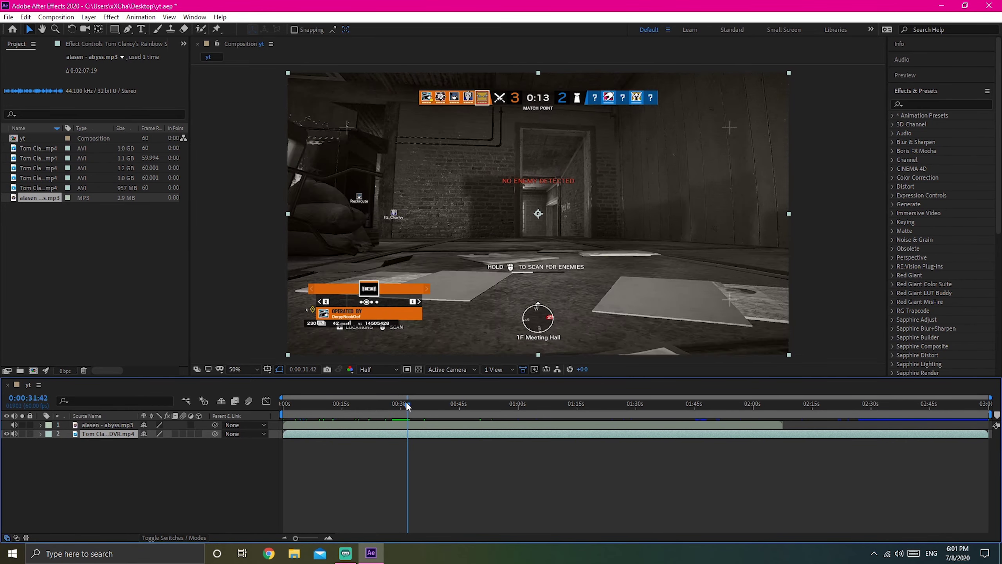
left_click_drag(403, 407, 396, 407)
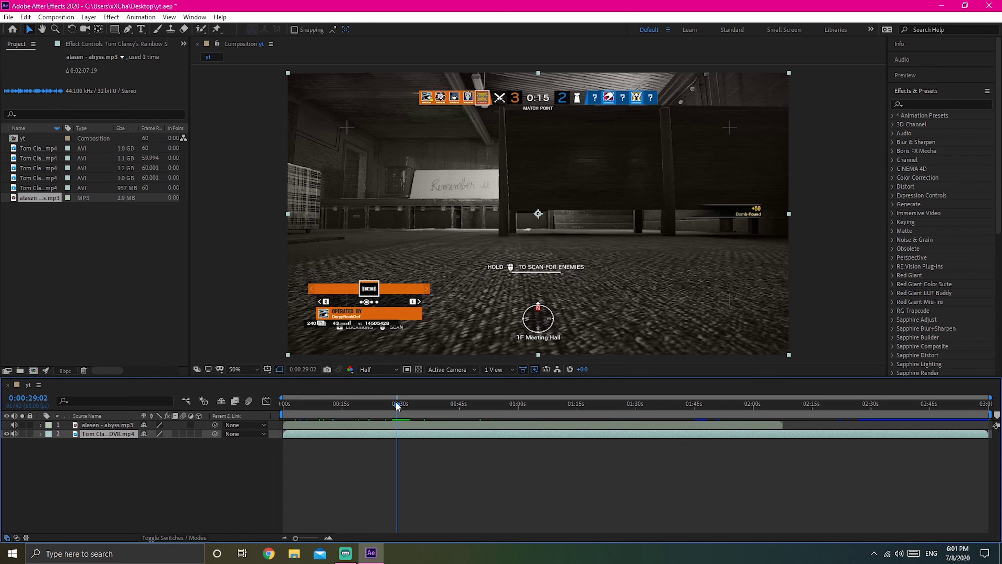
key("space")
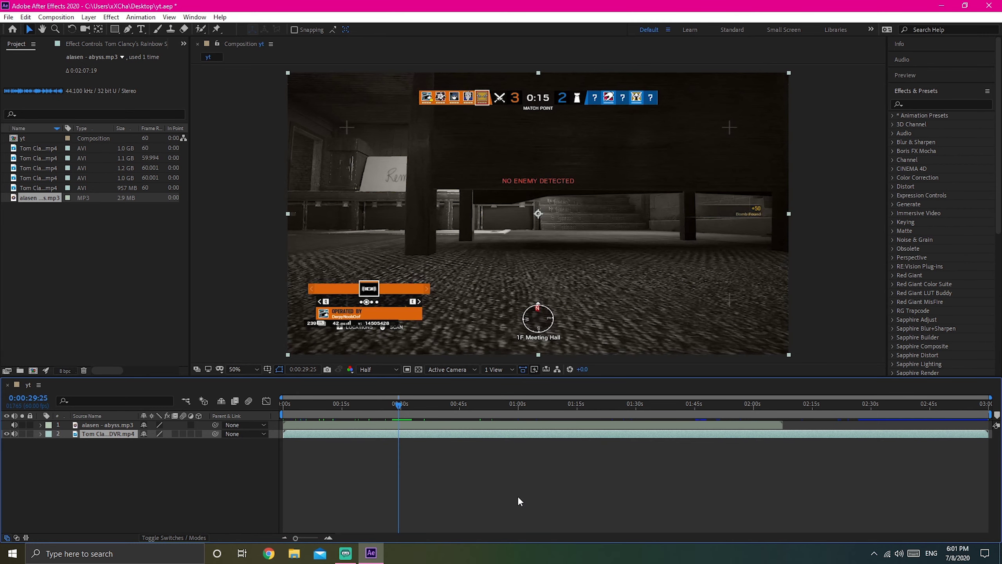
key("space")
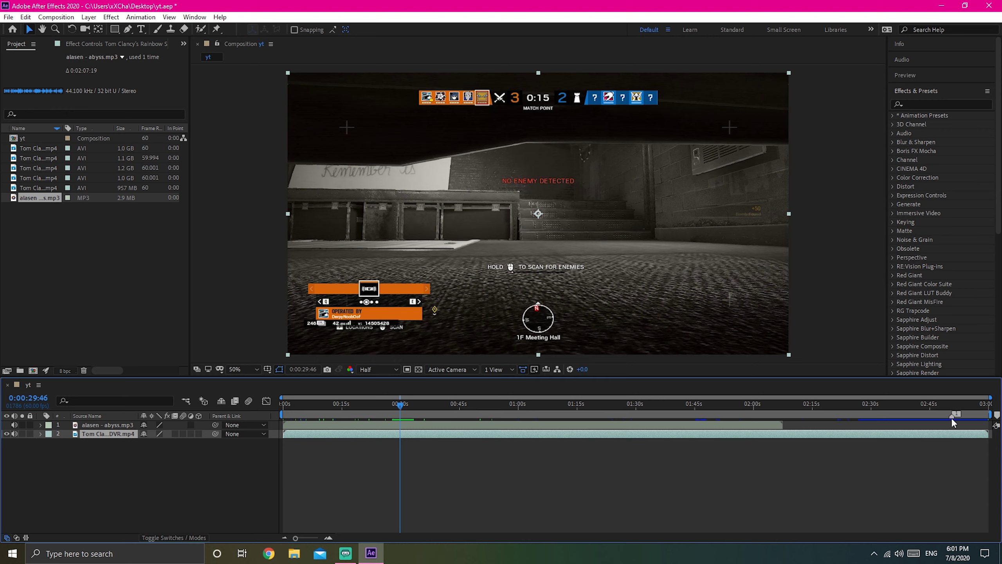
Step: Move composition marker 1 to about 02:01 and park the current time at the 0:00:28:14 cut point
left_click_drag(904, 414, 753, 411)
left_click(398, 406)
left_click_drag(399, 408, 397, 408)
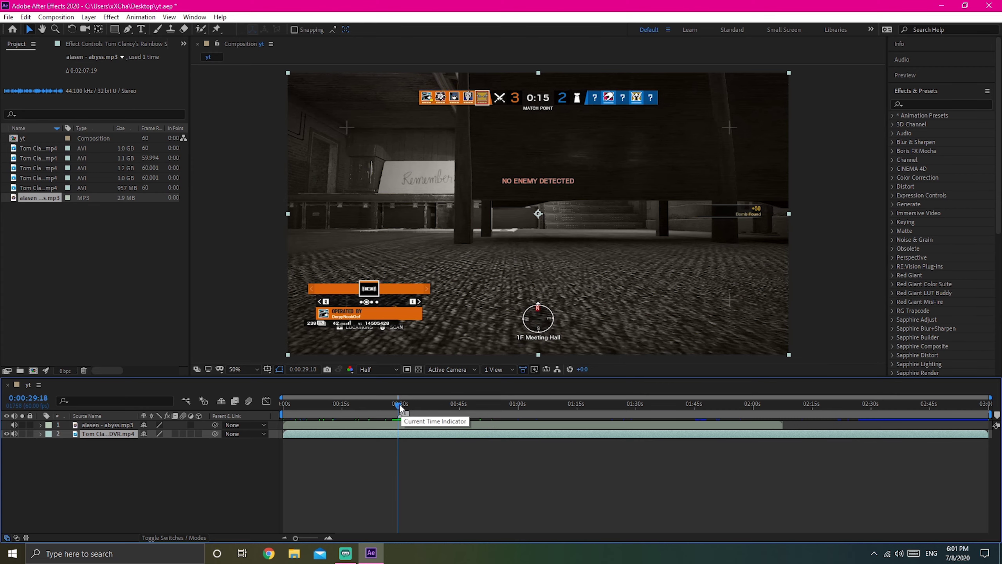
left_click_drag(399, 409, 395, 409)
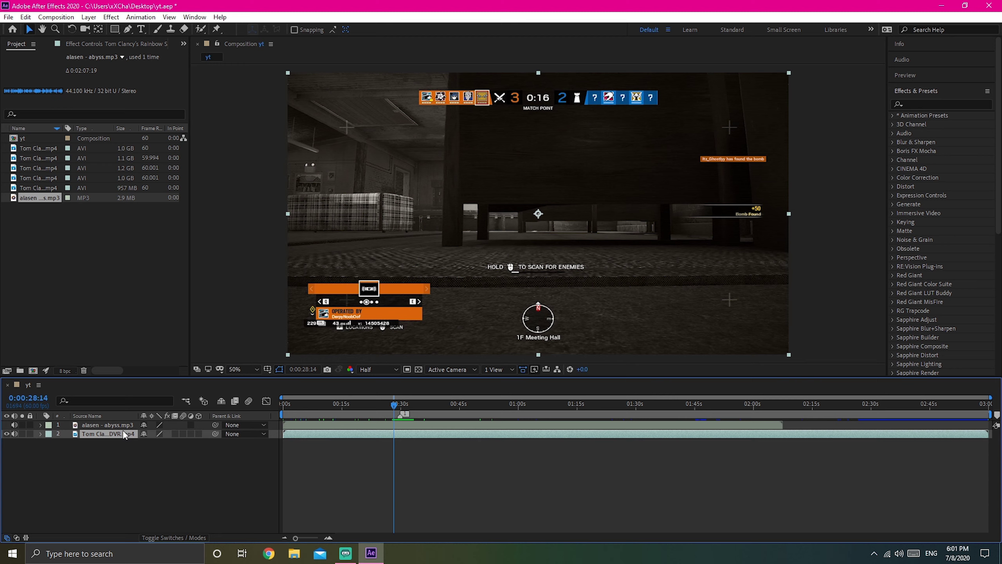
left_click(389, 423)
left_click(385, 434)
Step: Split the gameplay clip and music at 0:00:28:14 and delete both parts before the cut
key("ctrl+shift+d")
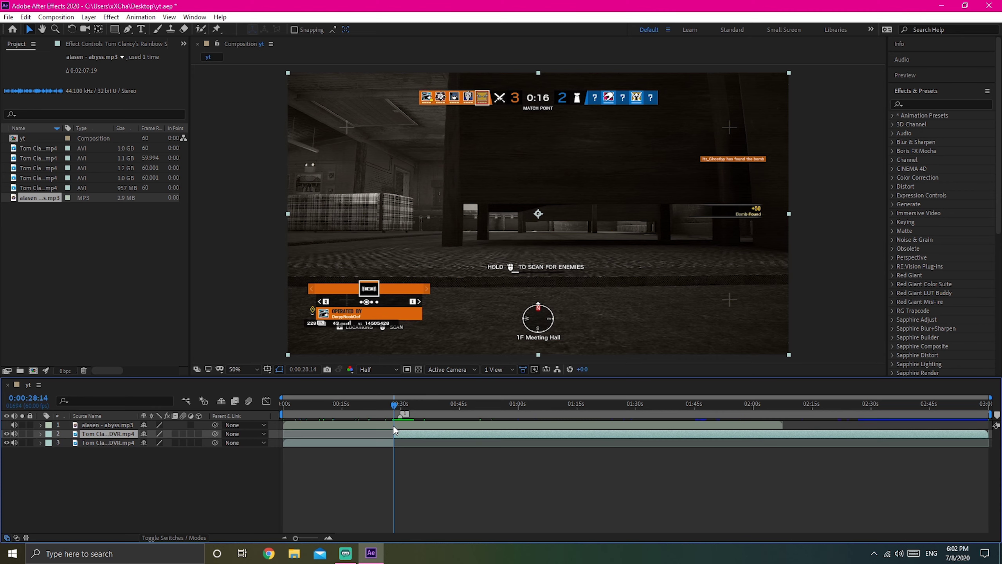
left_click(385, 443)
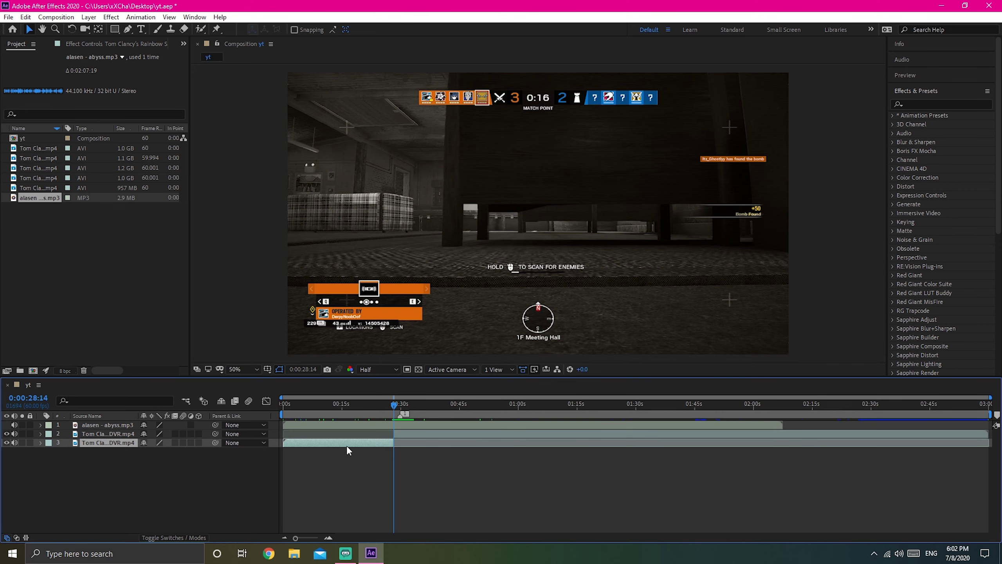
key("Delete")
left_click(400, 425)
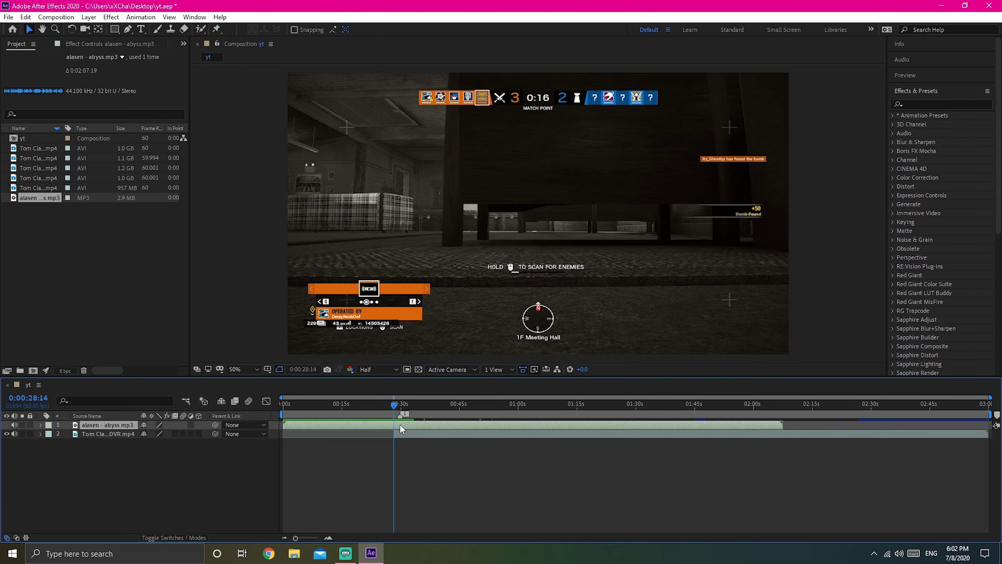
key("ctrl+shift+d")
left_click(355, 433)
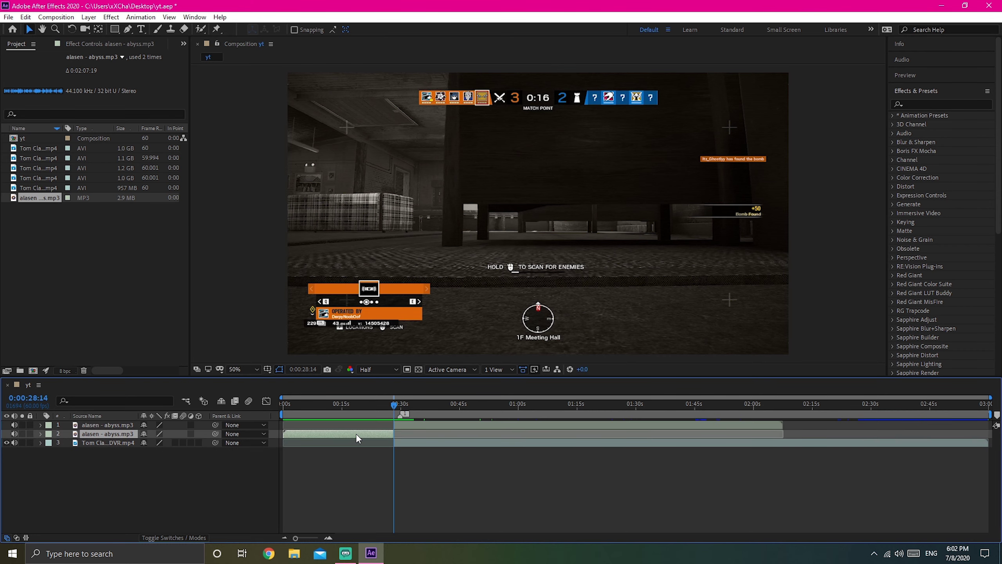
key("Delete")
Step: Slide both layers to start at 0:00:00 and return the playhead to the start
left_click(99, 434)
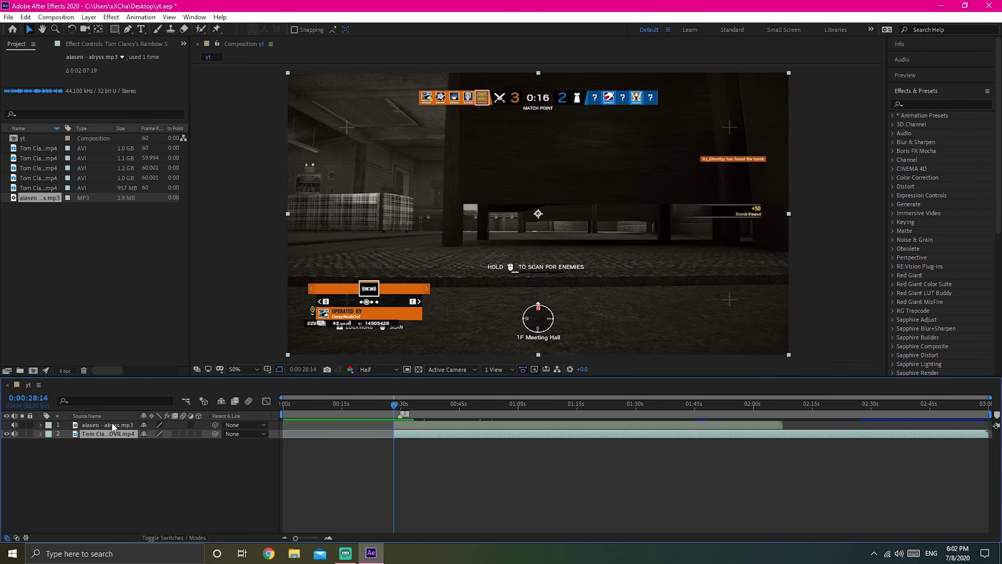
left_click(111, 424, "ctrl")
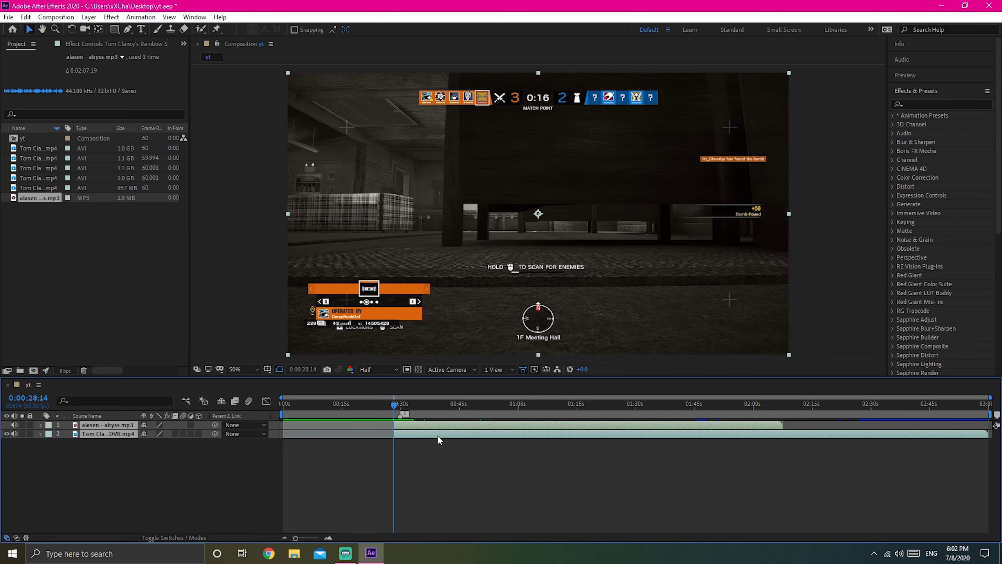
left_click_drag(437, 434, 331, 434)
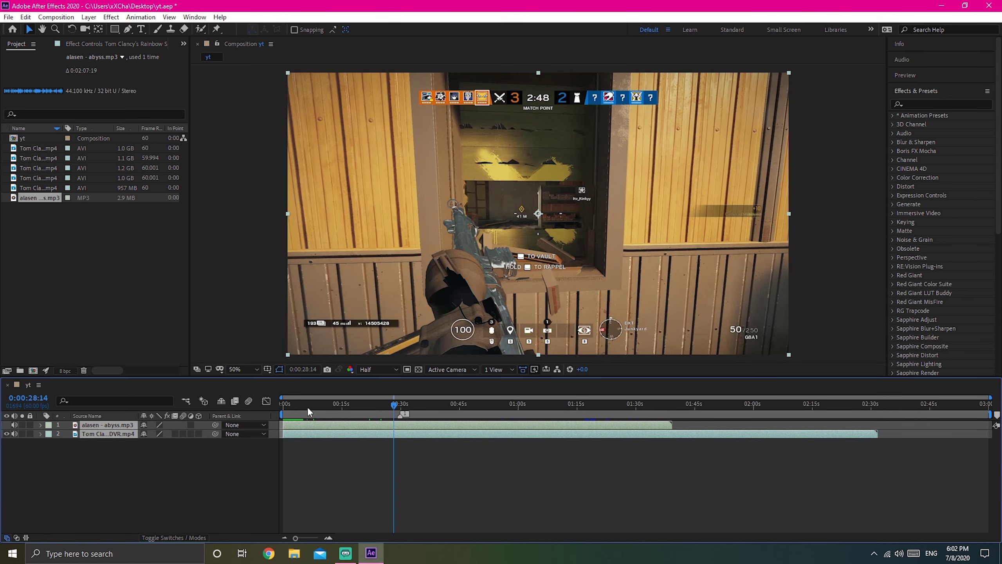
left_click_drag(295, 404, 274, 404)
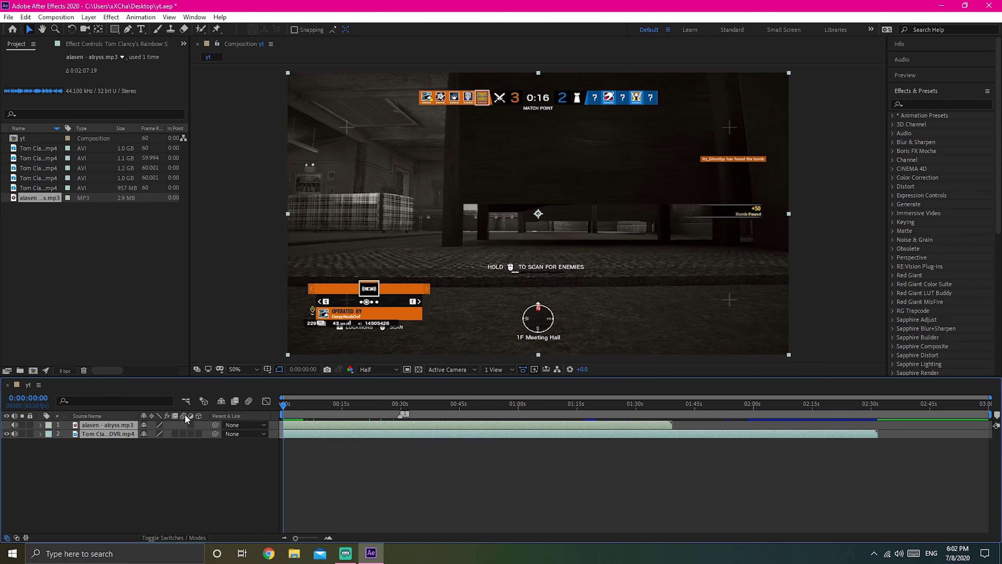
left_click(297, 405)
mouse_move(296, 405)
left_mouse_down()
mouse_move(274, 404)
mouse_move(313, 404)
mouse_move(299, 428)
left_mouse_up()
left_click(286, 403)
left_click(287, 403)
left_click(307, 402)
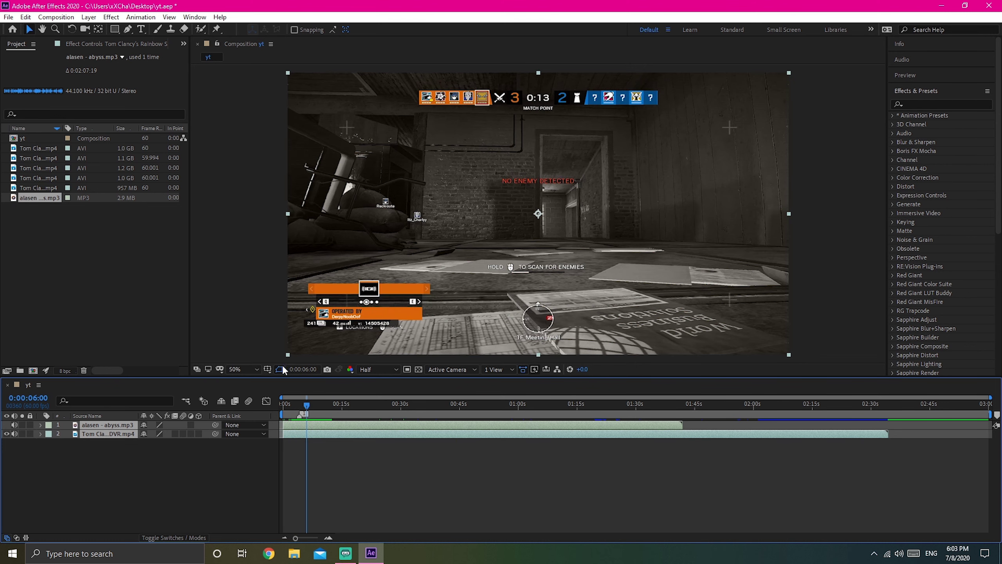
left_click_drag(311, 404, 306, 404)
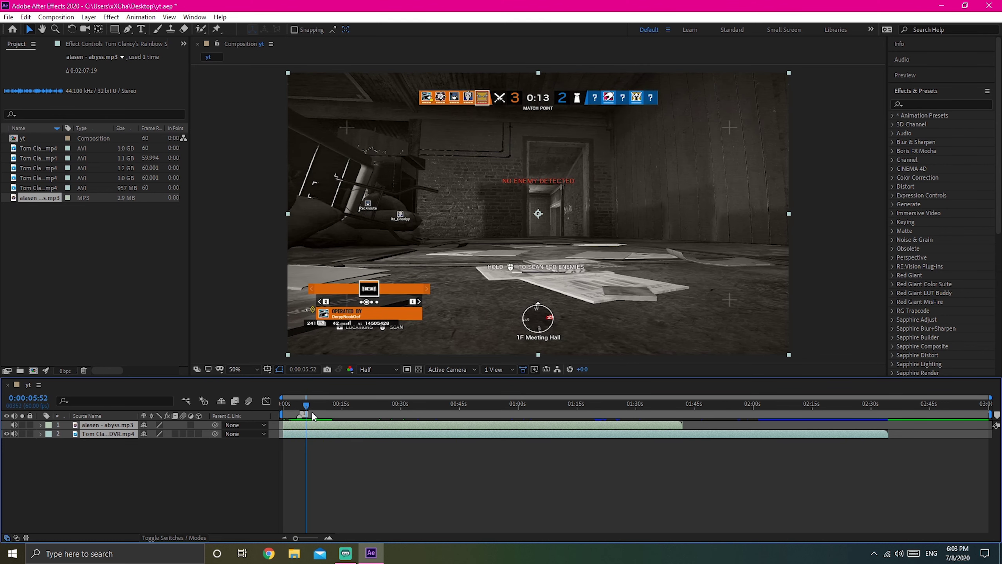
left_click(299, 404)
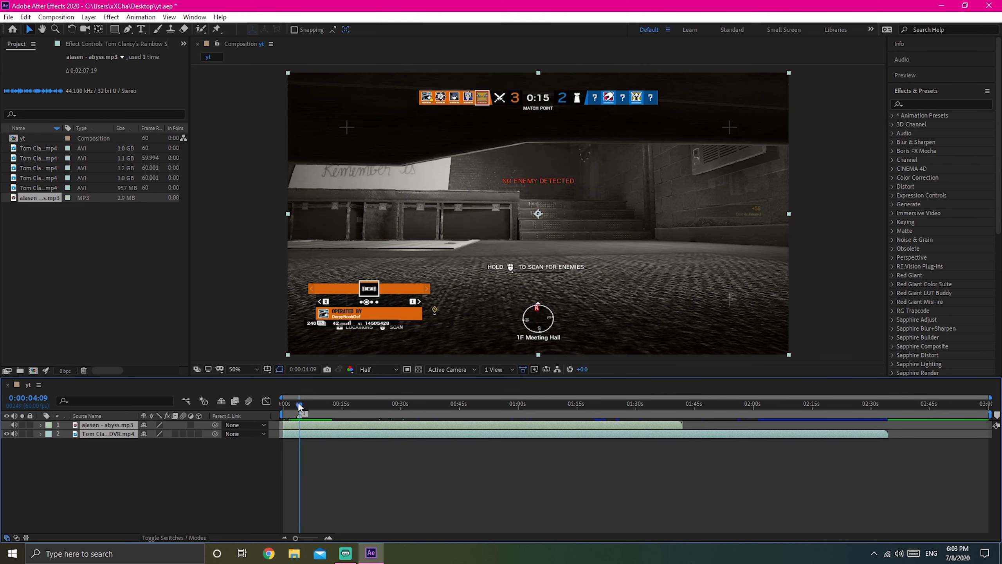
left_click(323, 478)
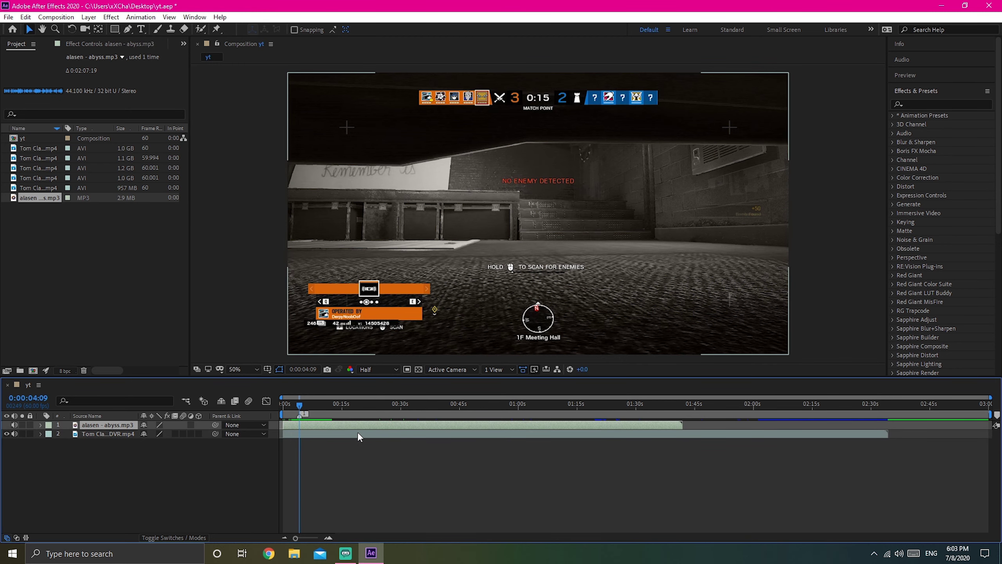
Step: Slide the Tom Cla...DVR.mp4 gameplay layer earlier in time
left_click_drag(410, 437, 269, 437)
left_click_drag(529, 434, 333, 448)
mouse_move(410, 436)
left_mouse_down()
mouse_move(366, 437)
mouse_move(391, 435)
left_mouse_up()
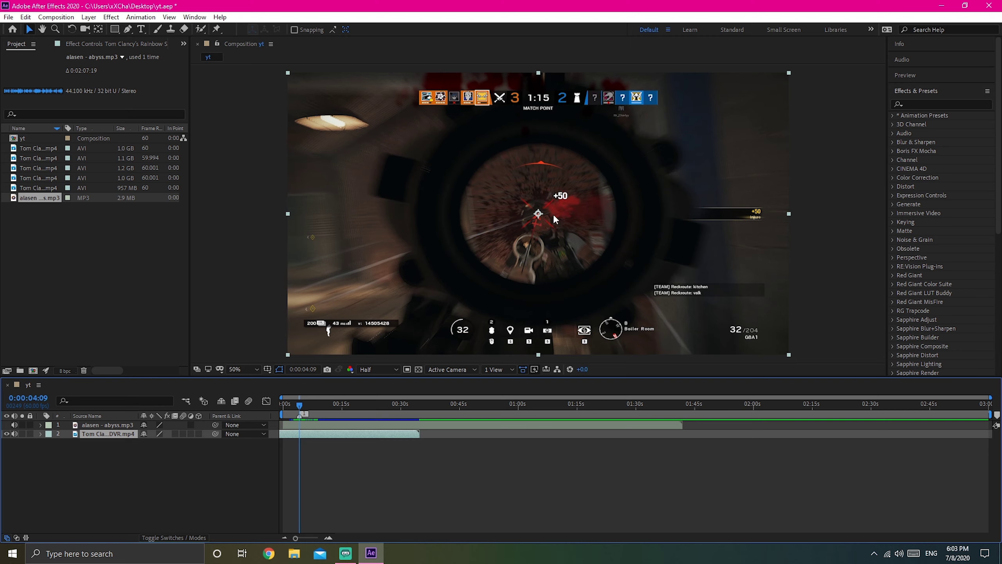
Step: Preview playback from 0:00:02:40 and stop it
left_click(295, 403)
left_click_drag(296, 405, 294, 405)
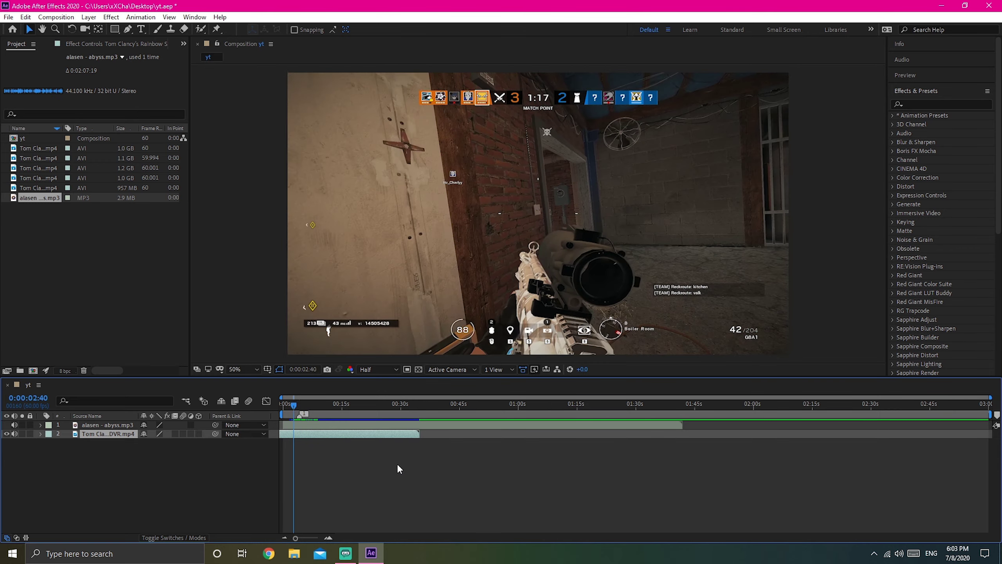
key("space")
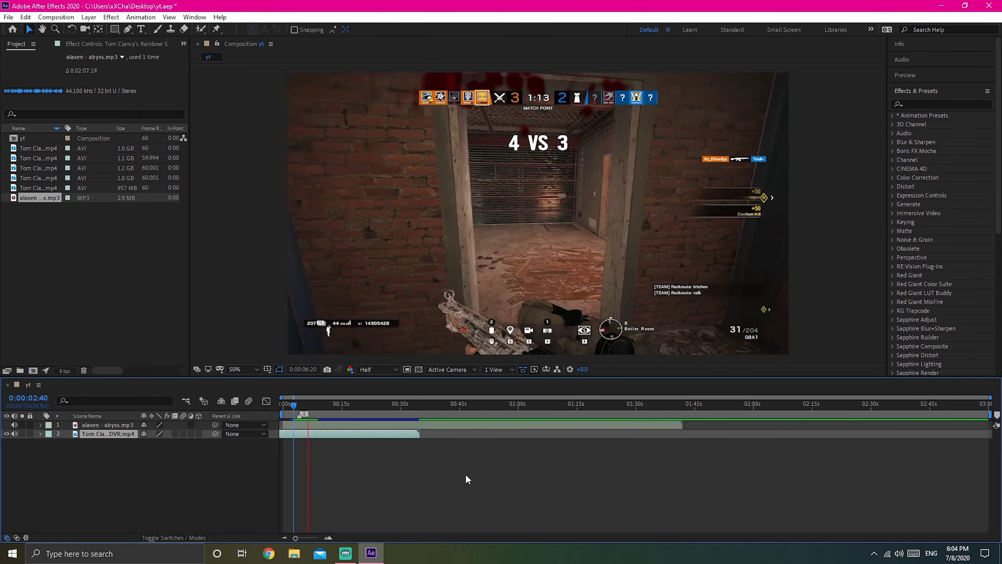
key("space")
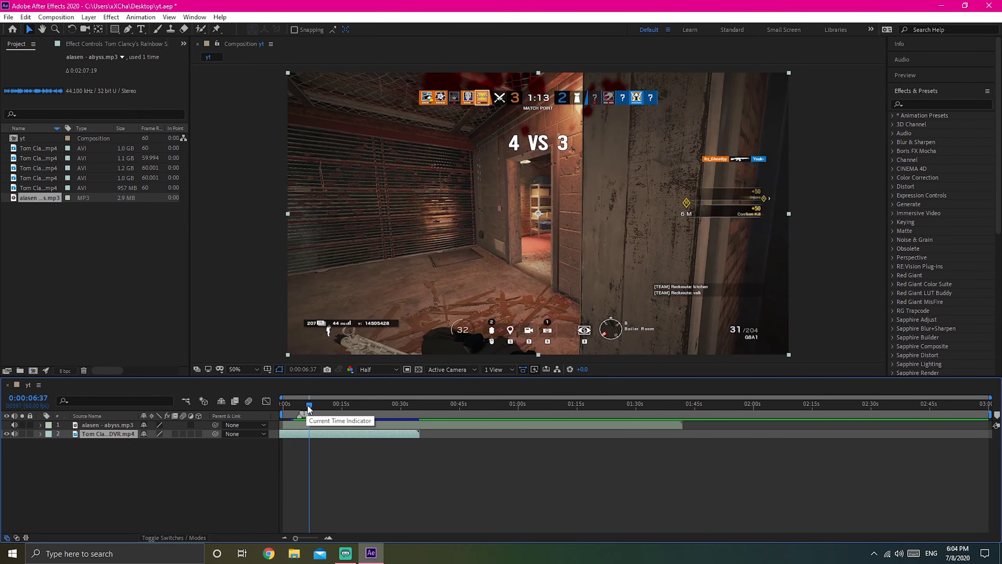
left_click_drag(307, 405, 288, 404)
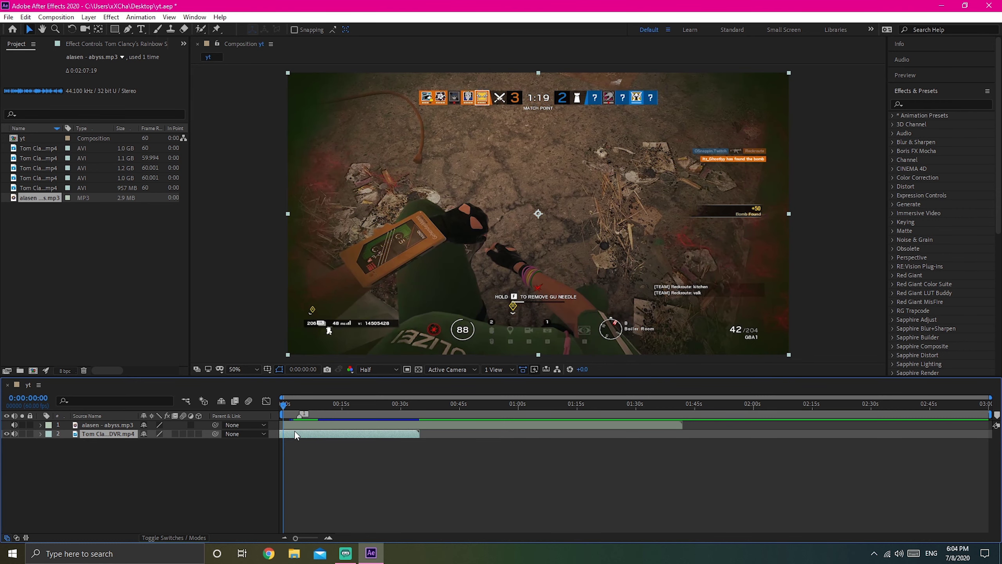
key("ctrl+d")
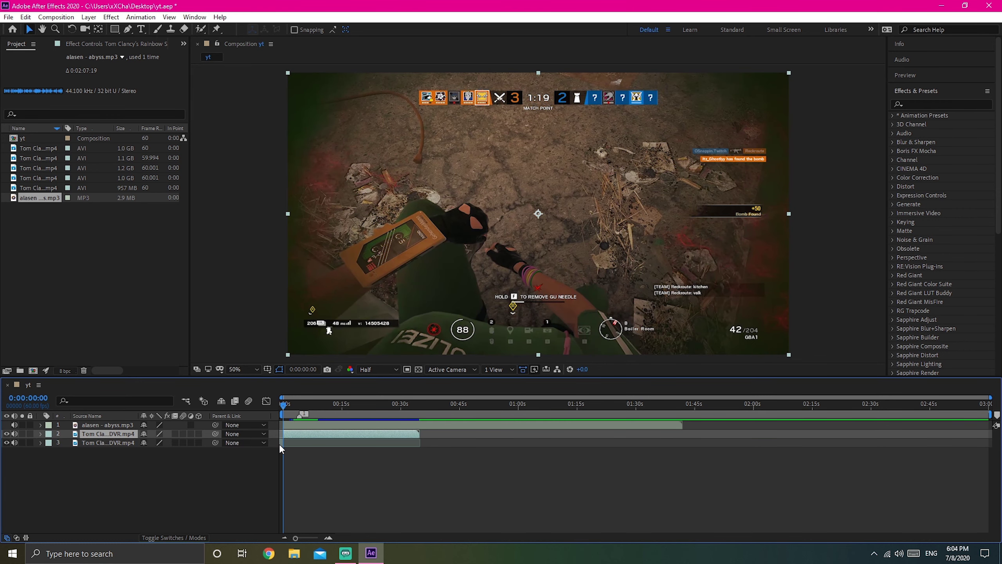
left_click(280, 444)
key("Delete")
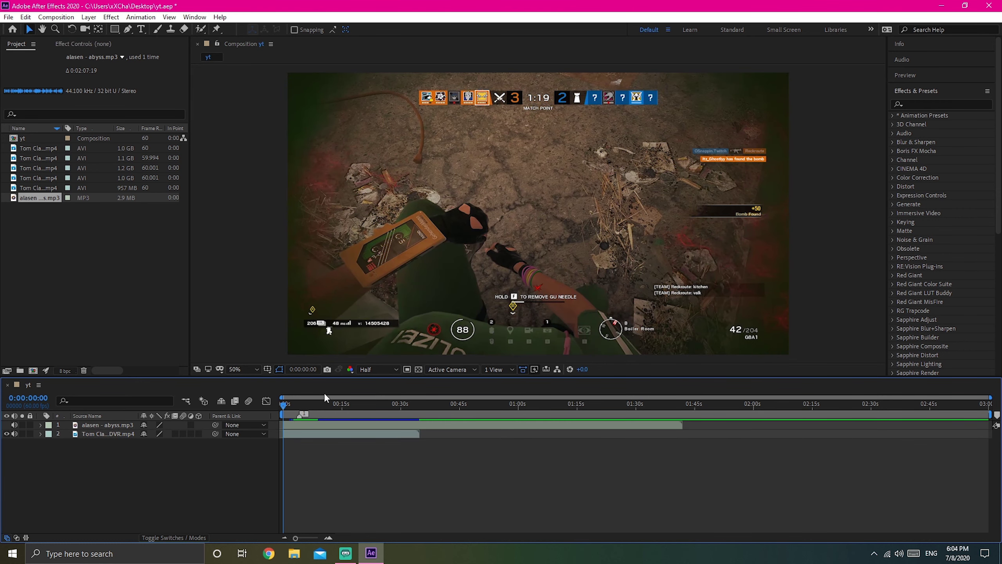
left_click_drag(287, 404, 316, 418)
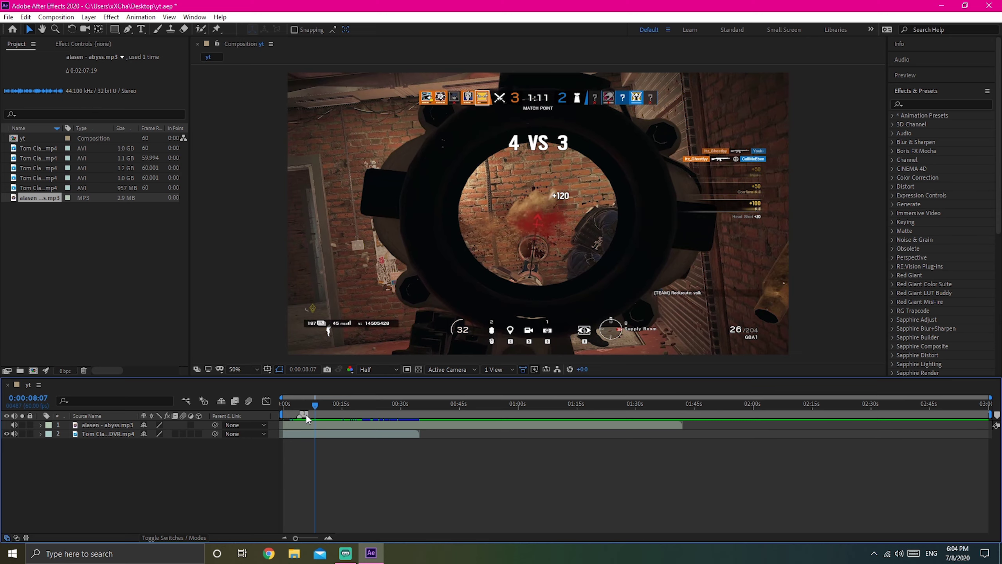
key("space")
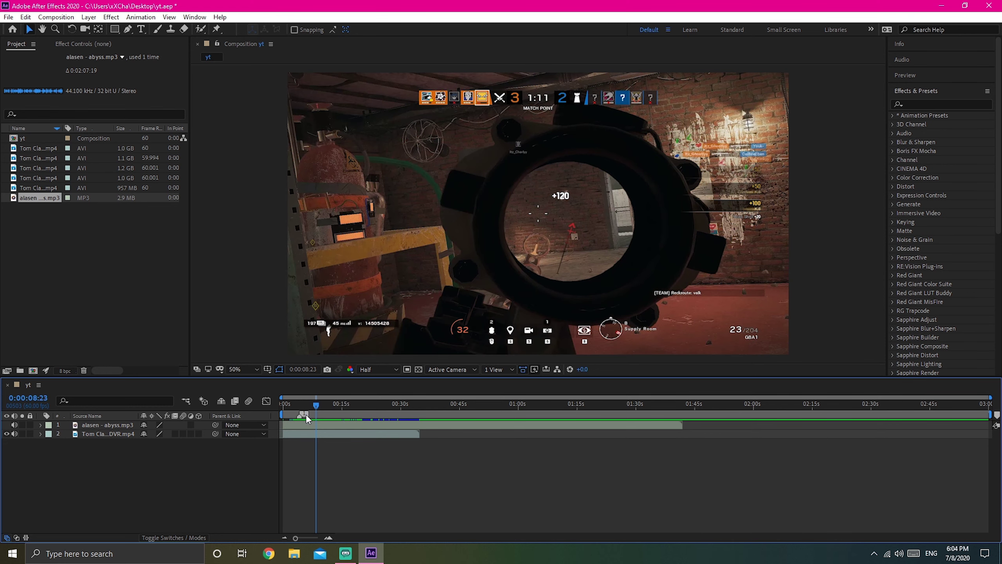
Step: Add Opacity keyframes on the gameplay clip at about 0:00:08:23 and 0:00:08:55
left_click(310, 434)
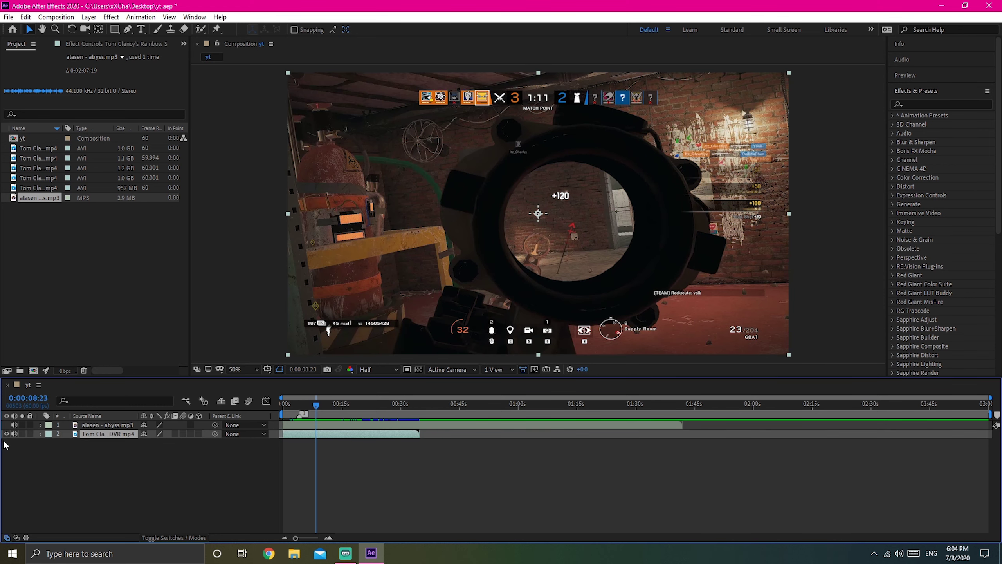
left_click(40, 433)
left_click(48, 442)
left_click(67, 487)
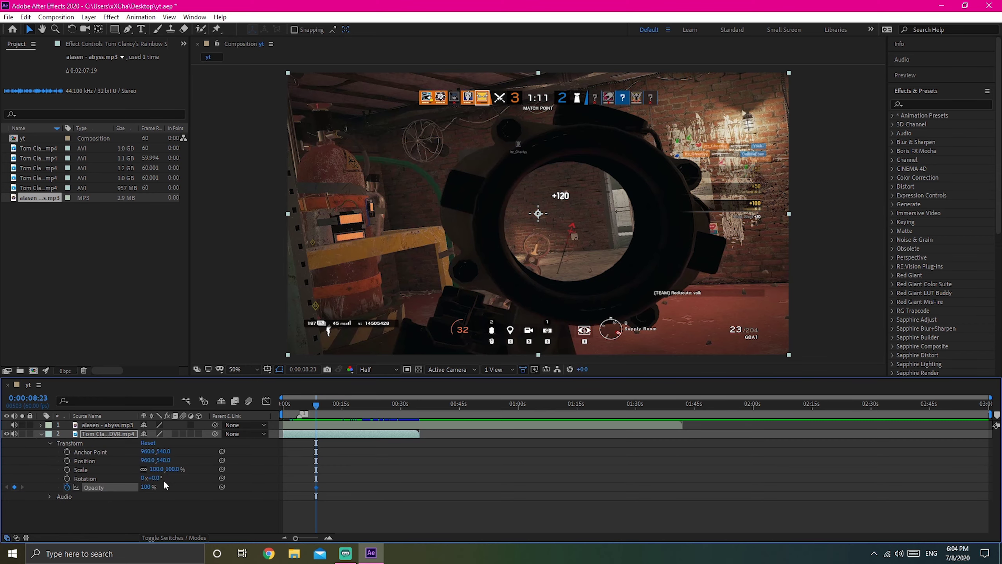
key("space")
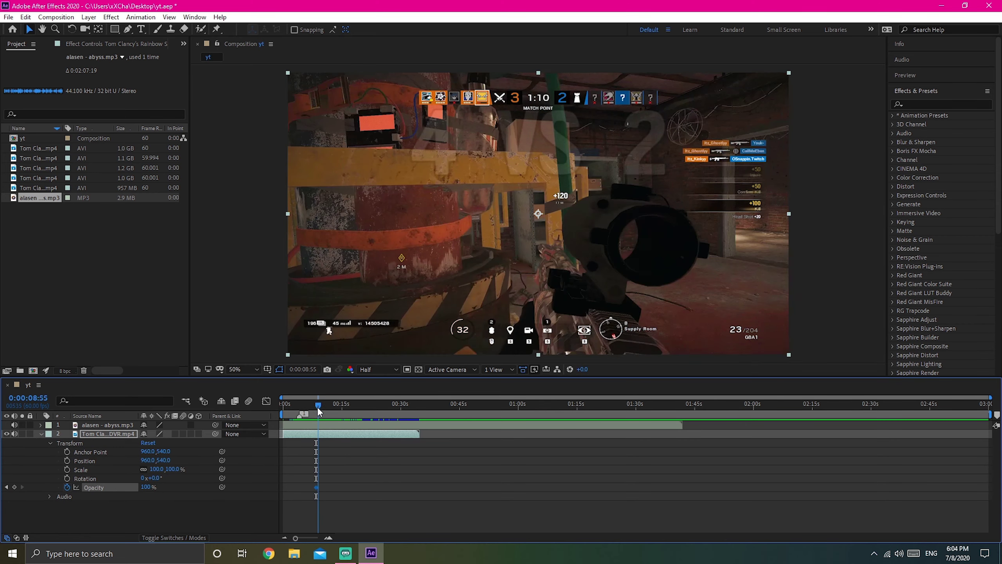
left_click_drag(320, 410, 317, 411)
left_click(14, 488)
Step: Set the second Opacity keyframe to 0% and preview the fade-out
left_click_drag(301, 537, 316, 537)
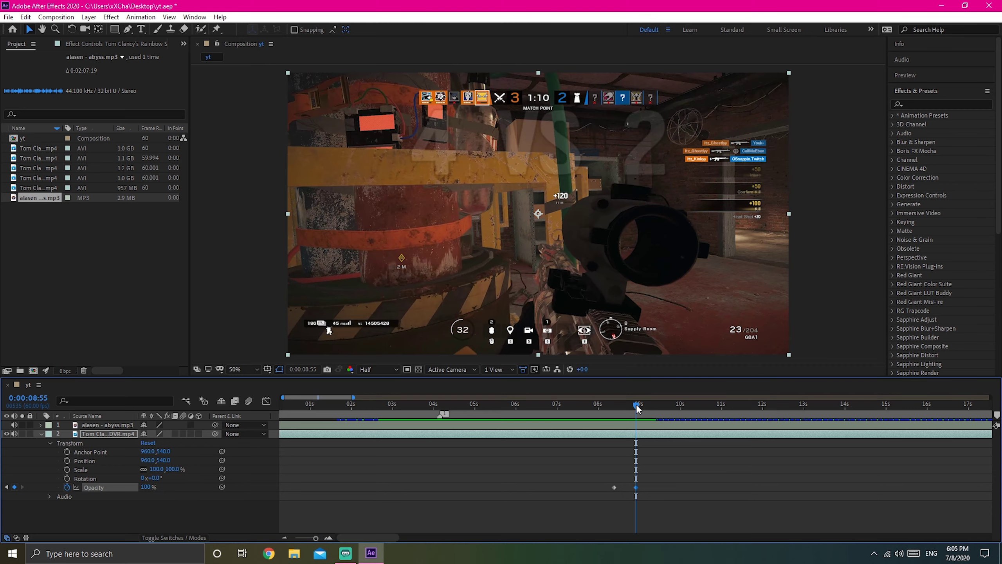
left_click_drag(637, 408, 613, 409)
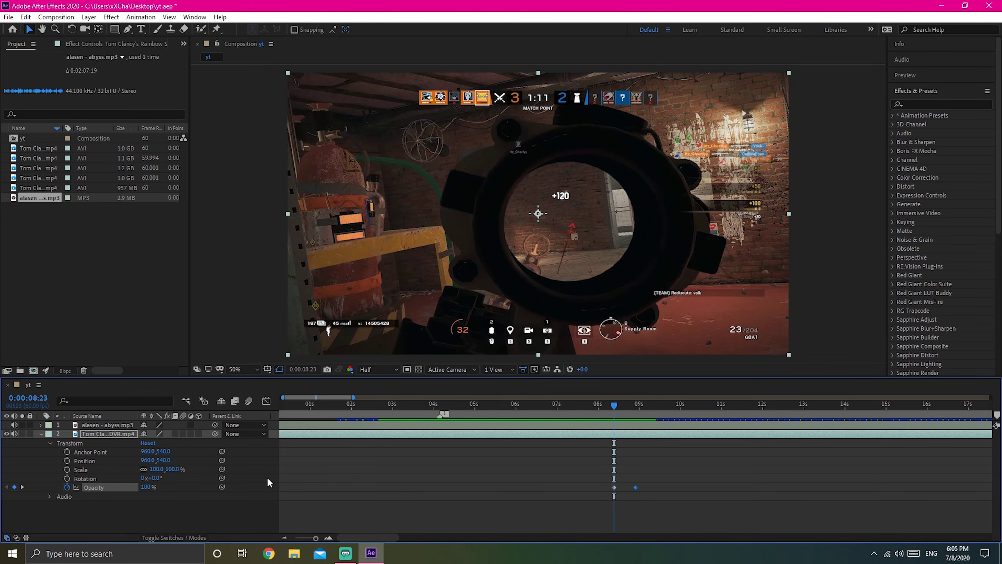
left_click(636, 406)
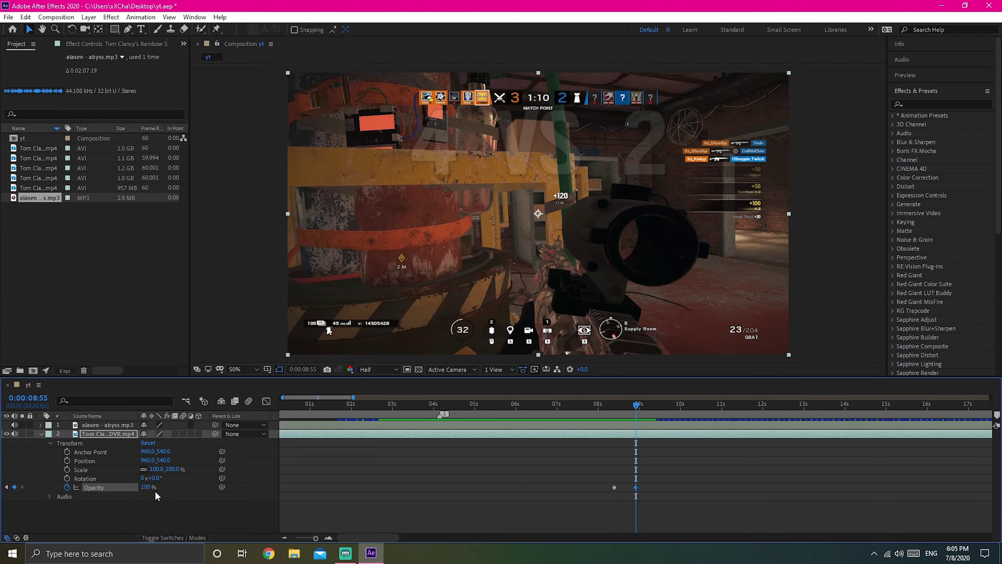
left_click_drag(147, 486, 53, 487)
key("space")
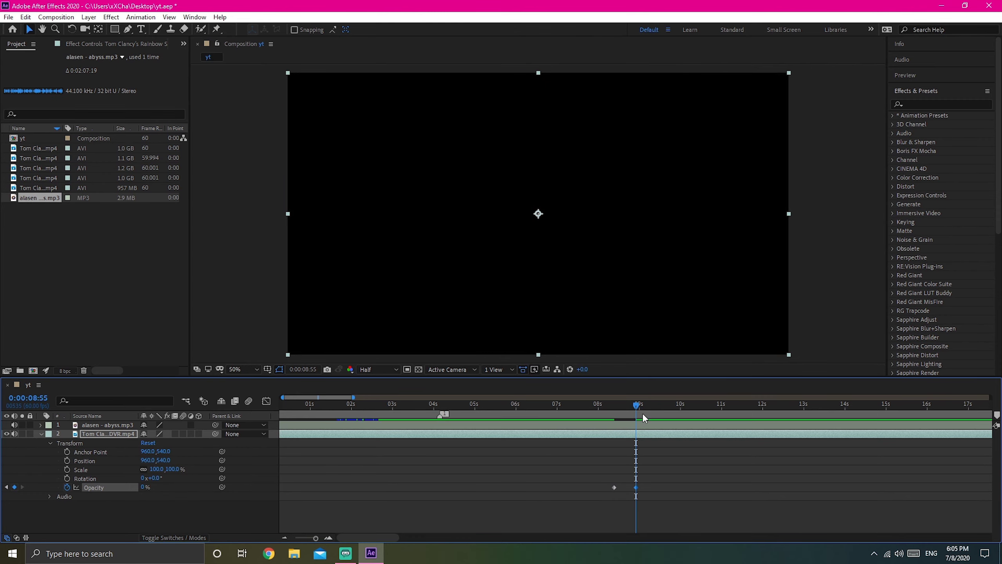
left_click_drag(851, 421, 633, 411)
Step: Split the clip mid-fade and delete the part after the split
key("ctrl+shift+d")
key("Delete")
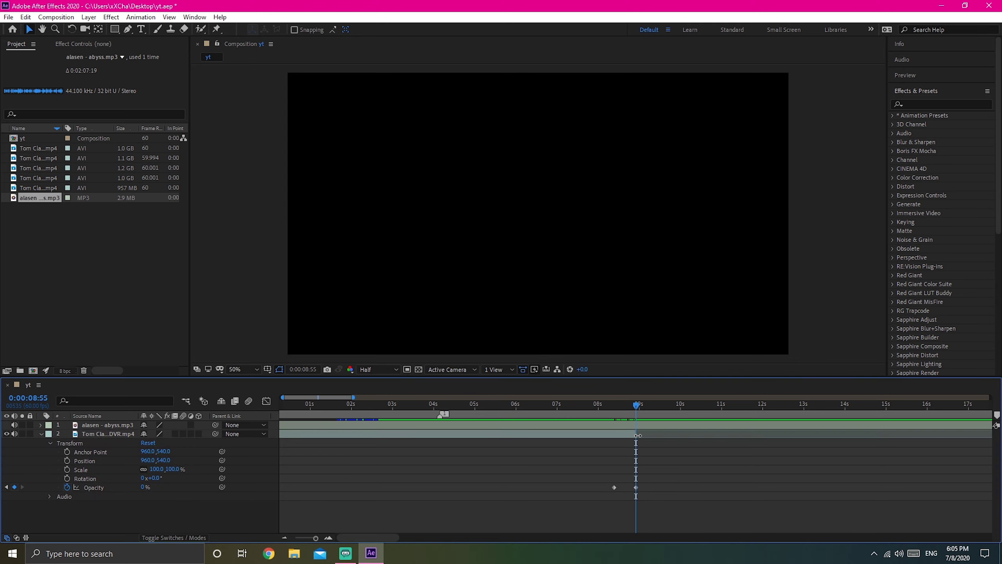
left_click(42, 433)
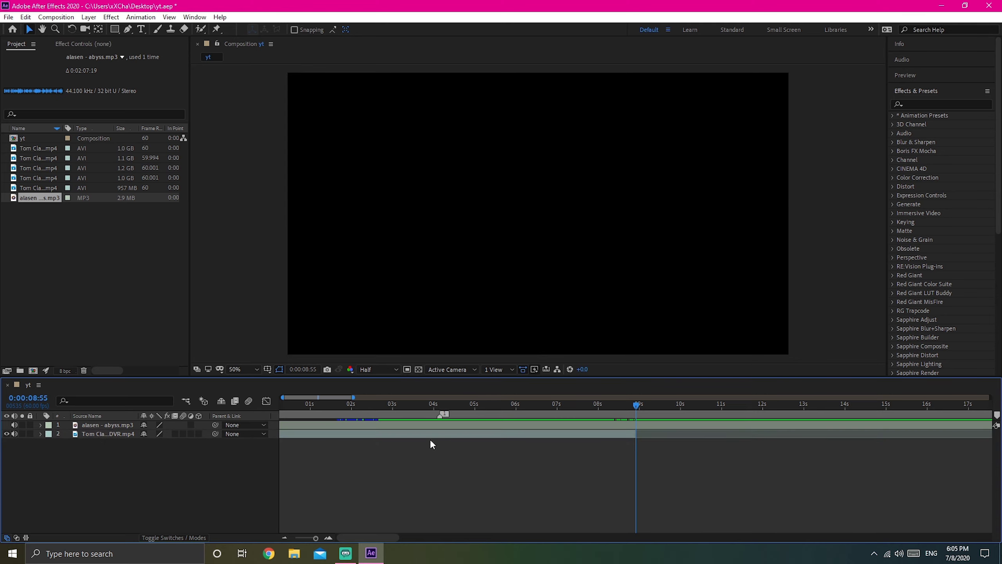
Step: Add a second Tom Cla...mp4 gameplay recording from the Project panel as a new layer
mouse_move(625, 409)
left_mouse_down()
mouse_move(644, 409)
mouse_move(635, 409)
left_mouse_up()
left_click(31, 158)
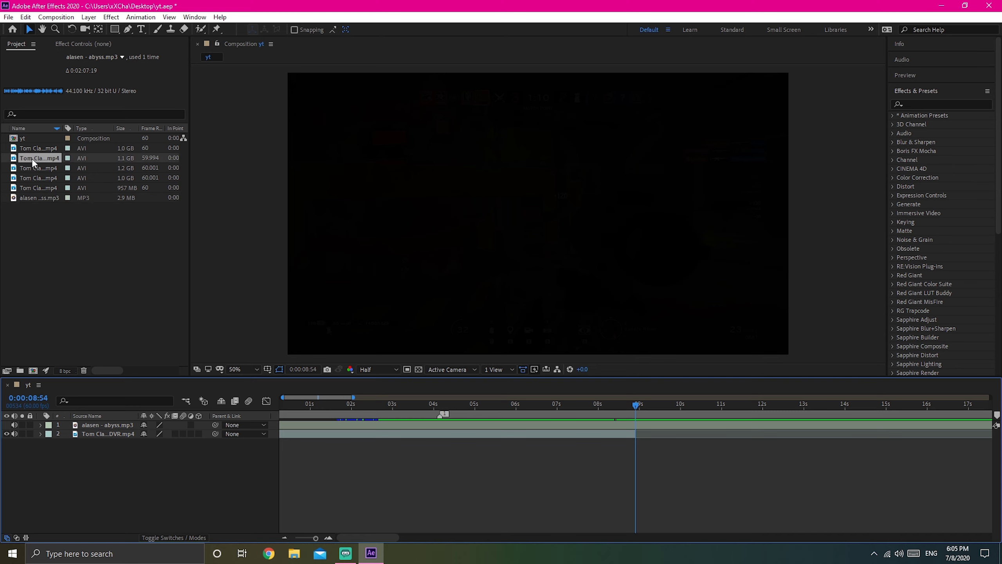
left_click_drag(31, 159, 536, 470)
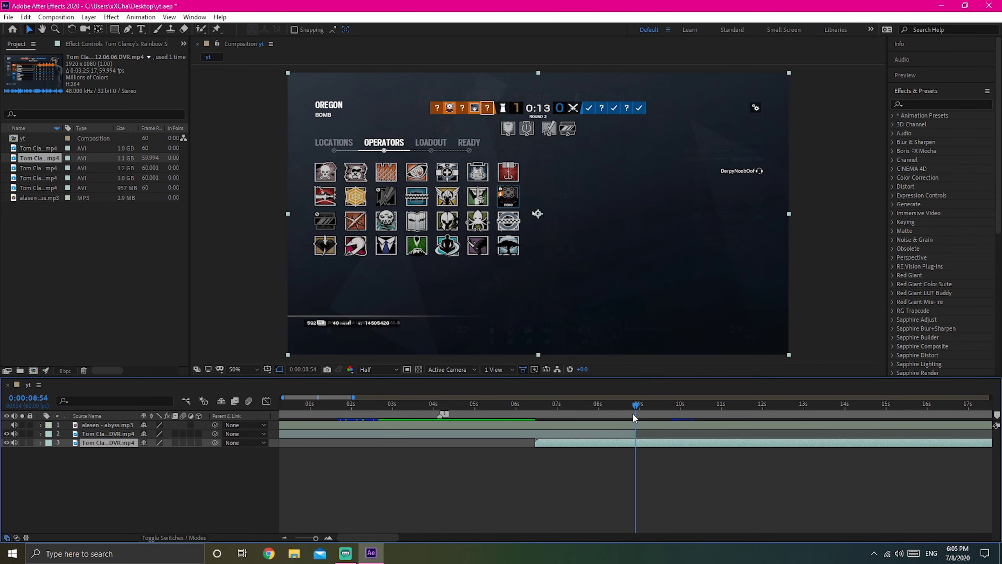
mouse_move(631, 406)
left_mouse_down()
mouse_move(601, 408)
mouse_move(636, 408)
left_mouse_up()
Step: Slide the new clip to start near the beginning and zoom the timeline out to see it whole
left_click_drag(639, 445, 237, 443)
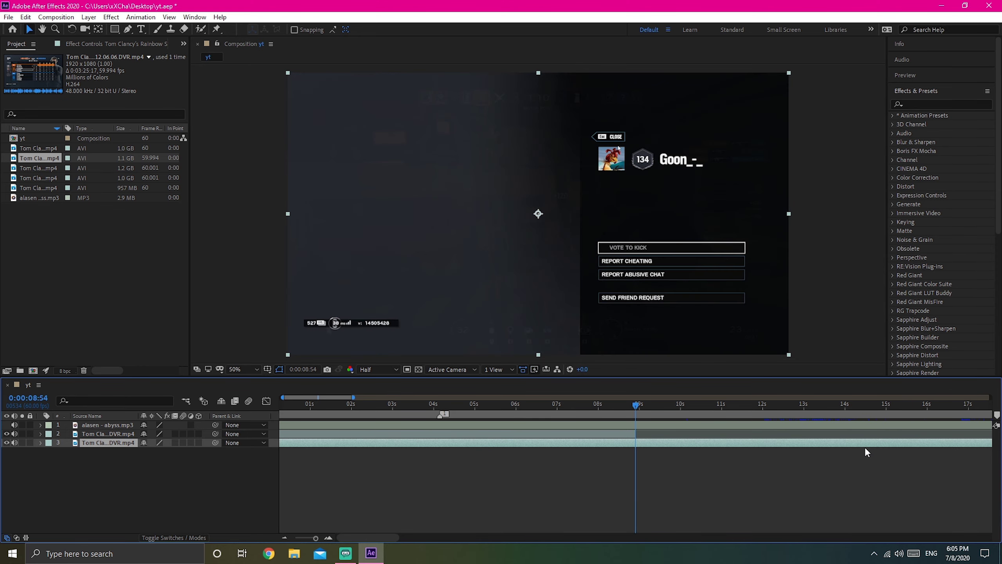
left_click_drag(864, 447, 463, 452)
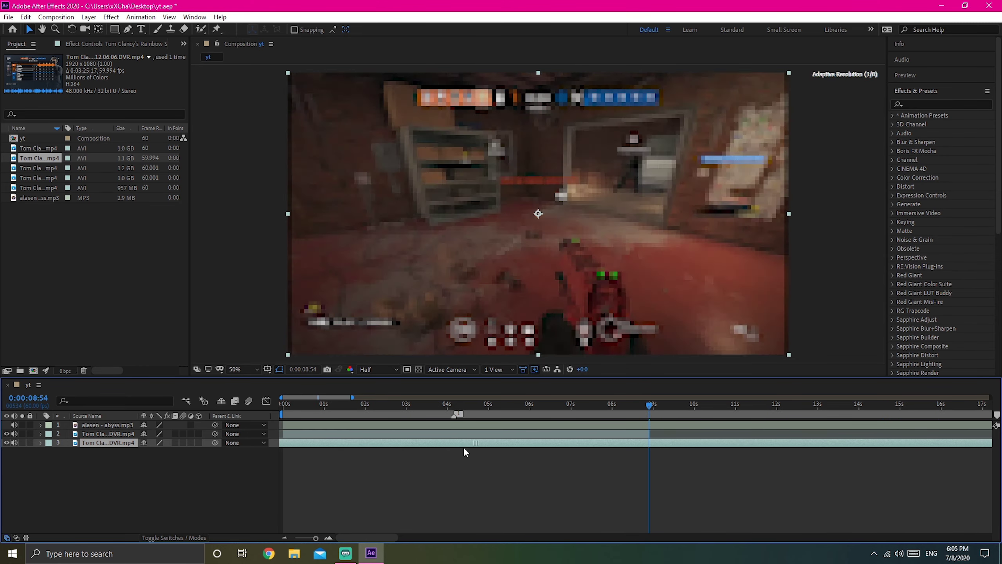
left_click_drag(847, 448, 673, 442)
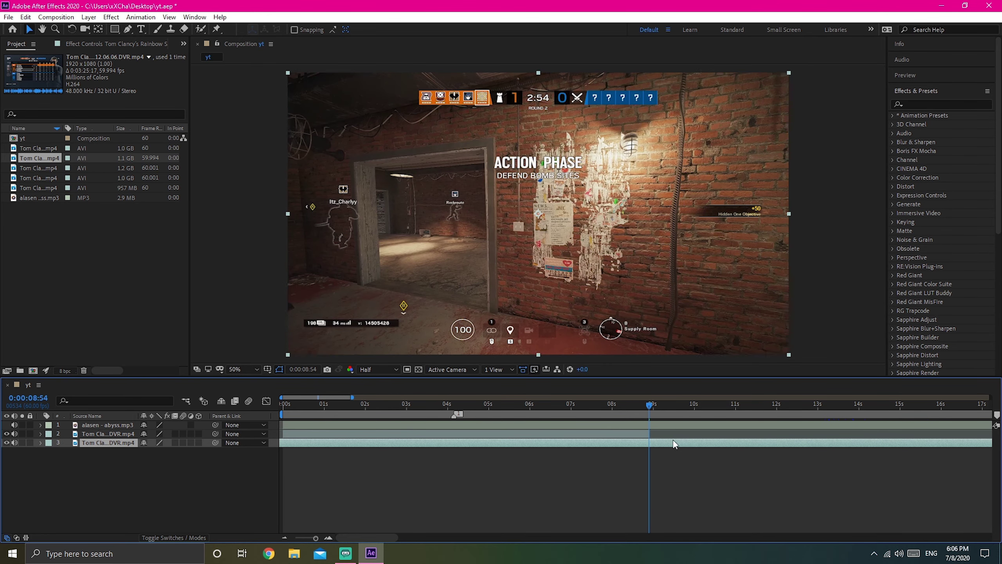
key("minus")
left_click_drag(849, 438, 585, 447)
mouse_move(350, 405)
left_mouse_down()
mouse_move(341, 404)
mouse_move(363, 408)
mouse_move(343, 408)
left_mouse_up()
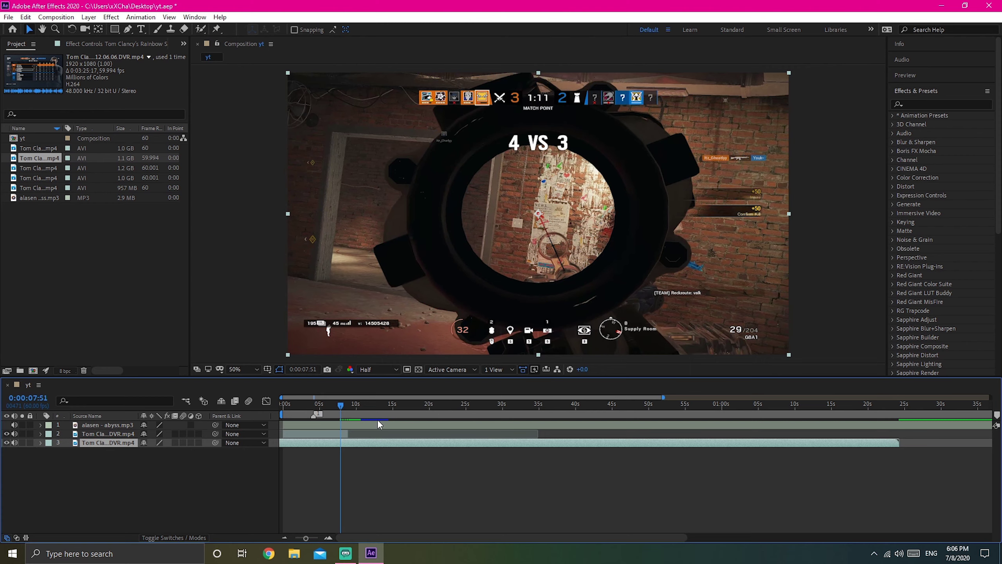
Step: Split layer 3 at 0:00:07:55 and delete its leading piece
left_click(316, 434)
left_click(325, 442)
left_click(334, 435)
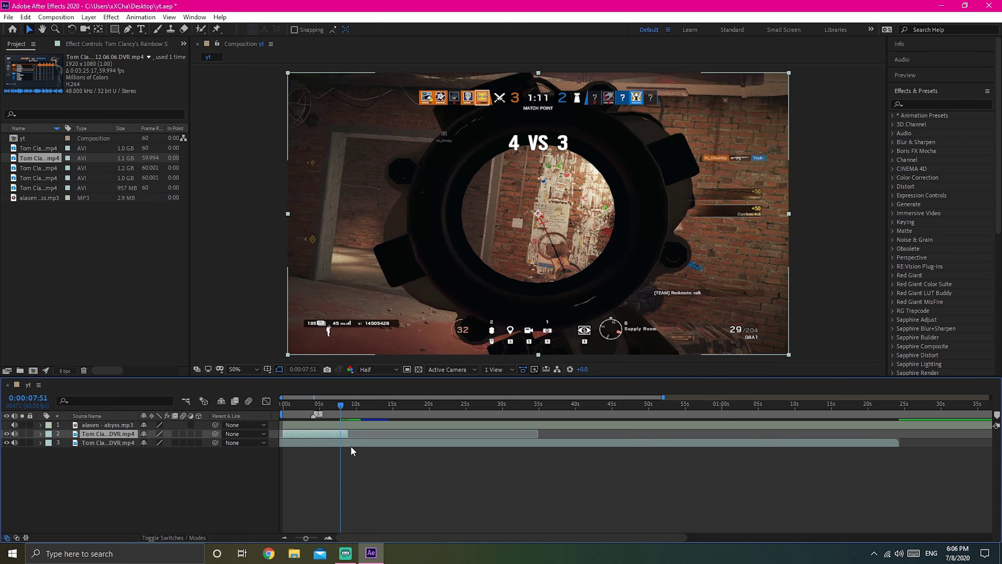
left_click(341, 406)
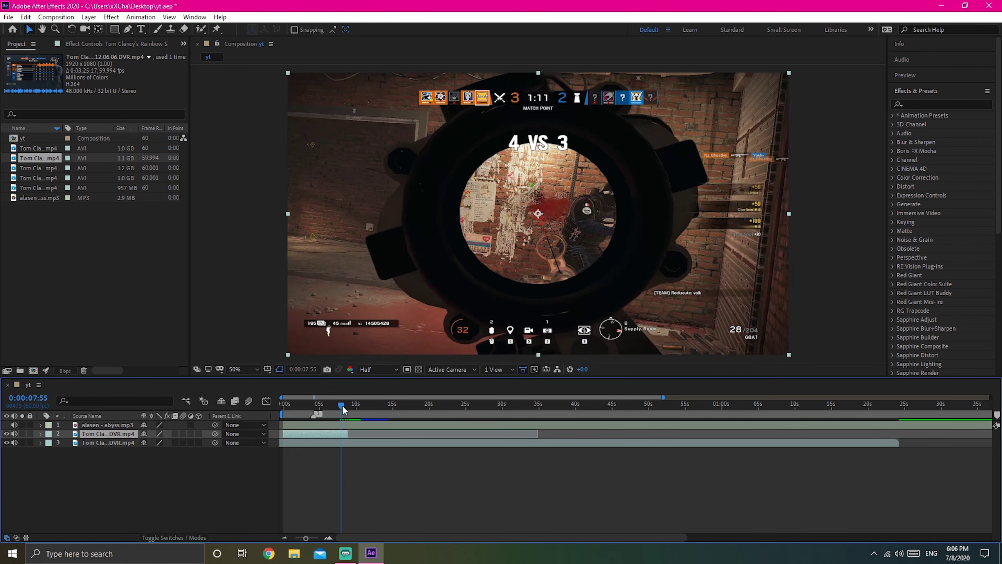
left_click(347, 443)
key("ctrl+shift+d")
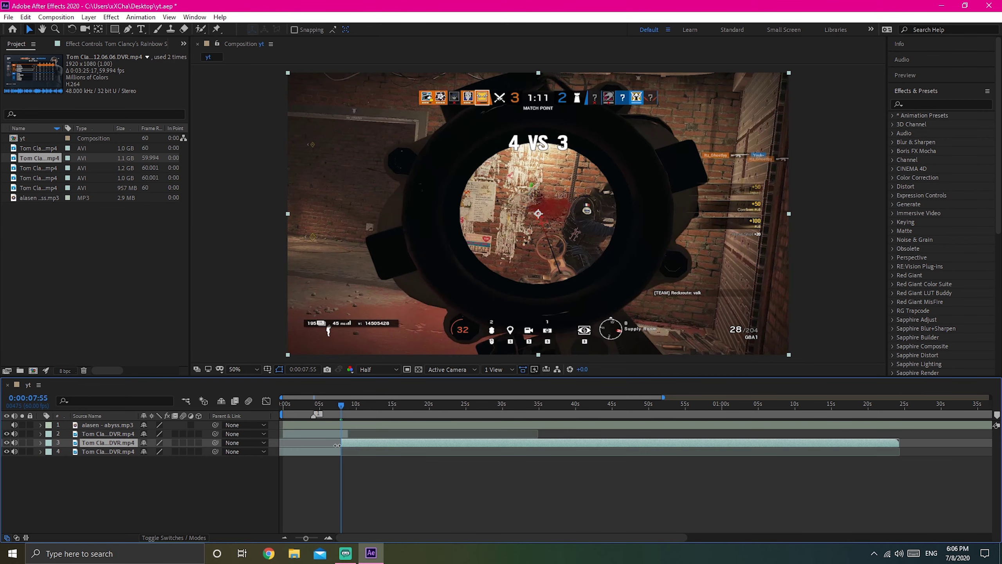
left_click(332, 450)
key("Delete")
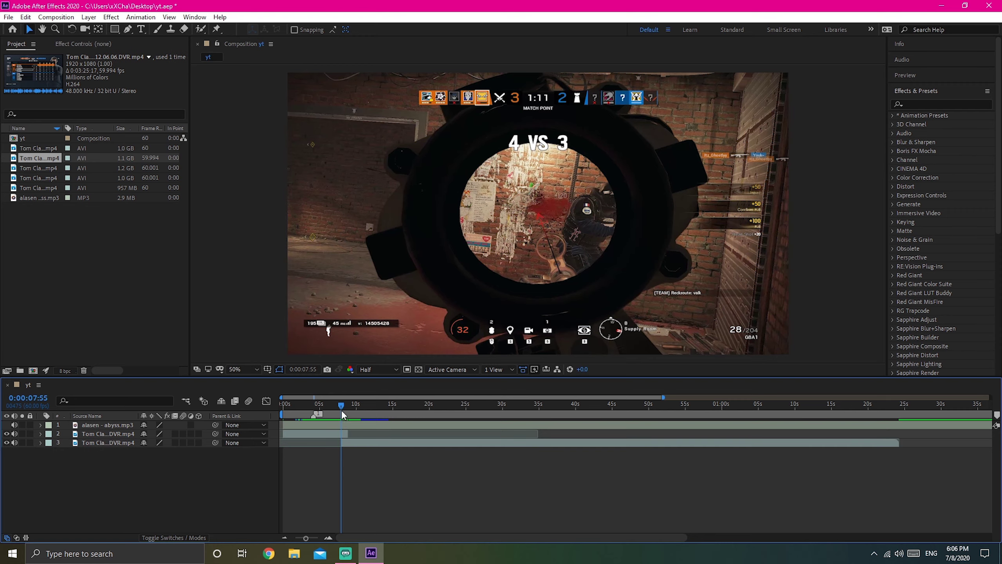
left_click_drag(340, 405, 389, 403)
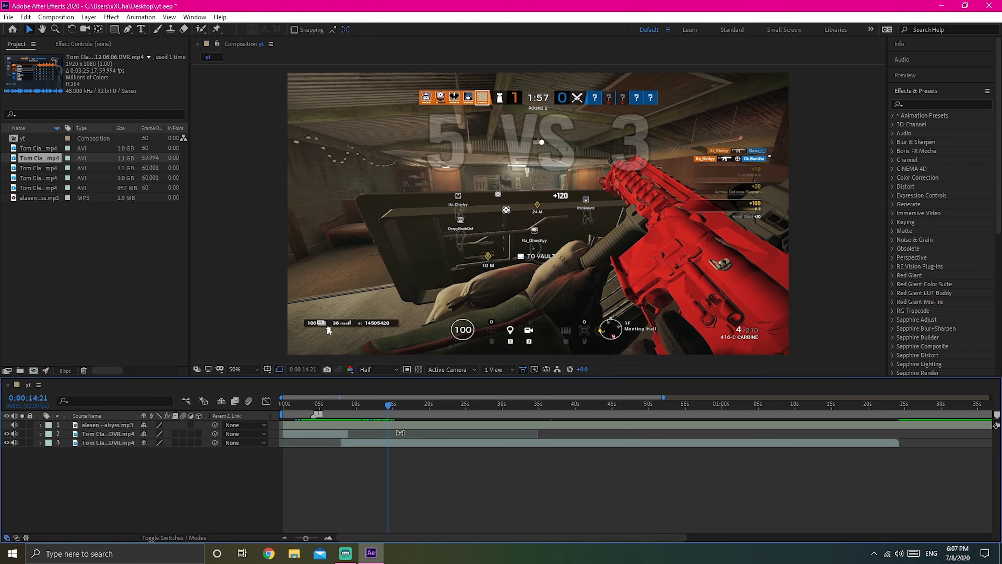
Step: Split layer 3 at 14:21 and move the later half below the earlier piece
left_click(409, 442)
key("ctrl+shift+d")
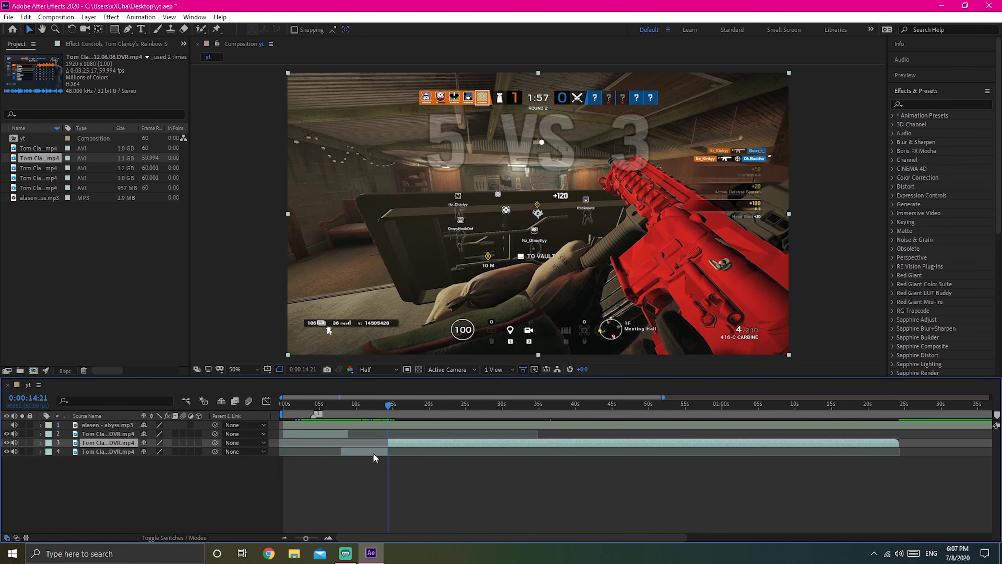
left_click_drag(106, 442, 117, 457)
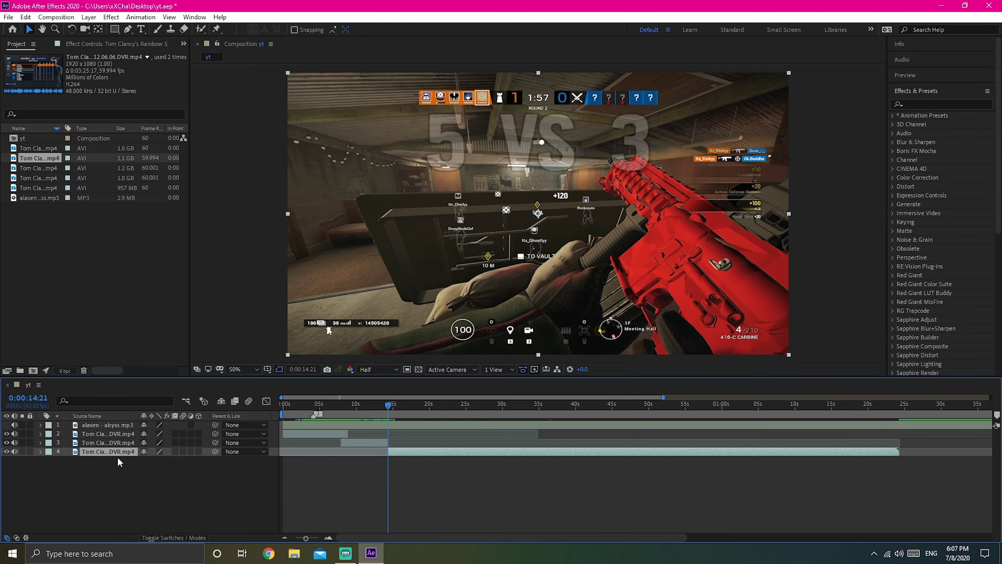
left_click_drag(388, 405, 382, 405)
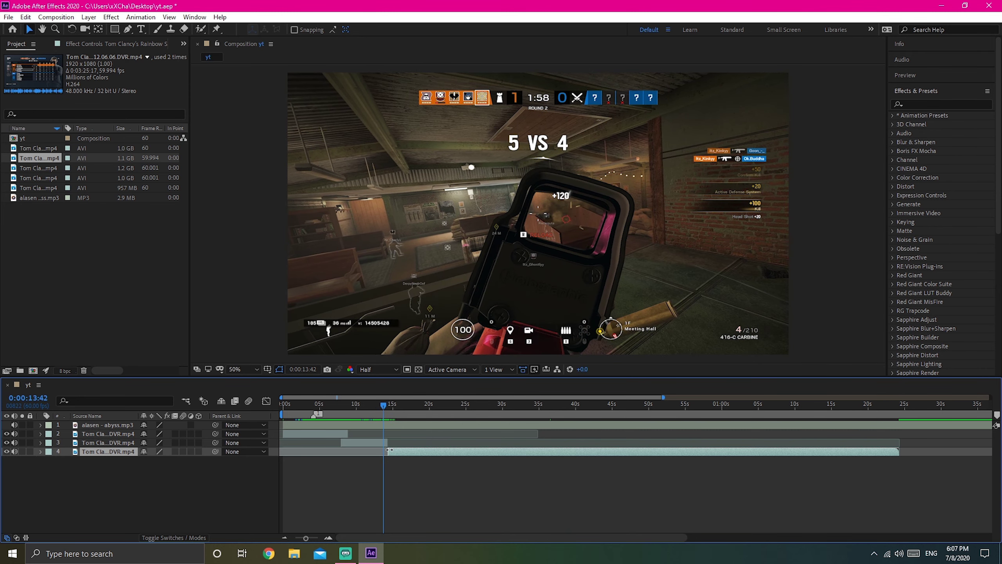
Step: Fade the earlier piece's Opacity from 100% to 0% by 0:00:14:20
left_click(368, 443)
left_click(40, 442)
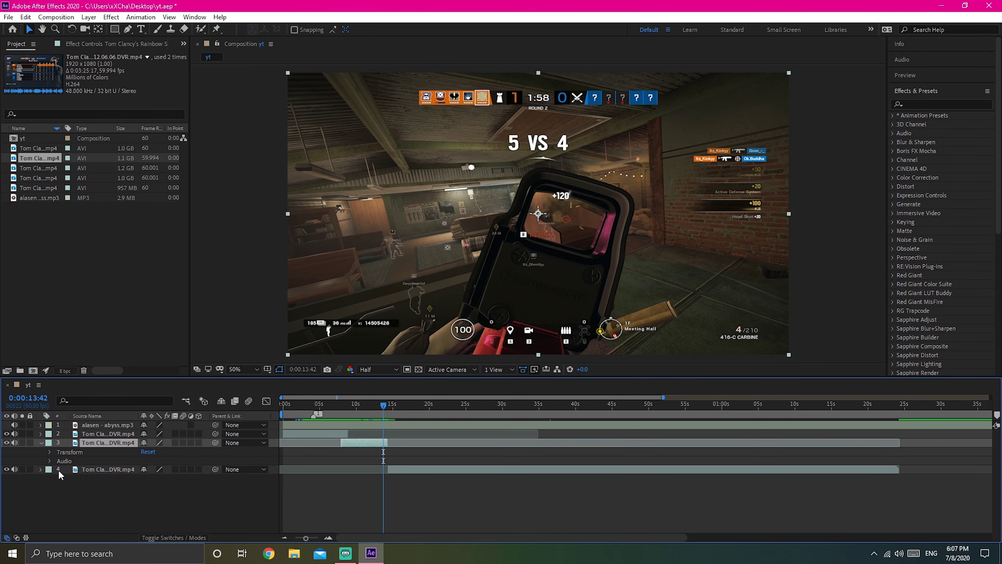
left_click(49, 452)
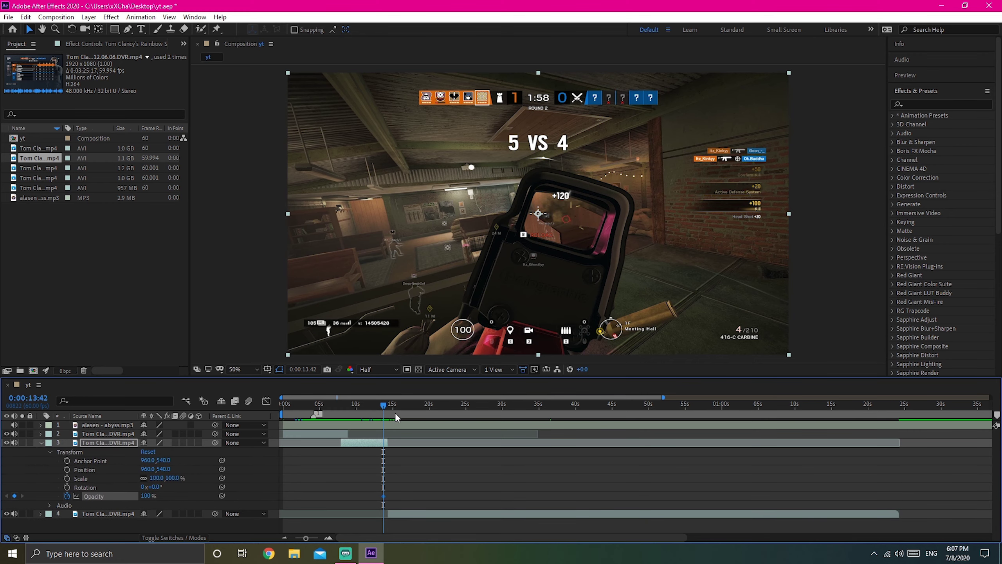
left_click_drag(384, 405, 388, 406)
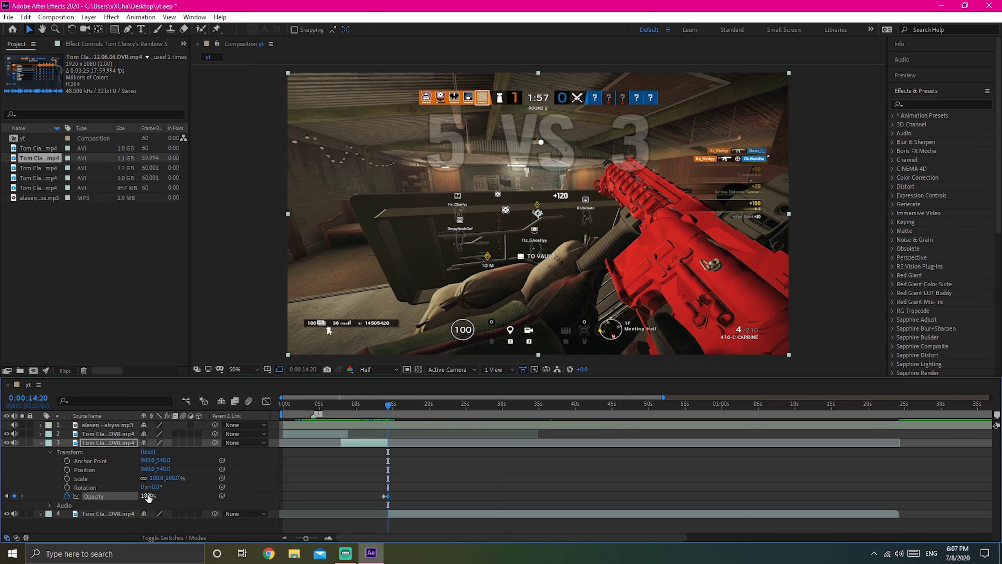
left_click_drag(148, 498, 79, 496)
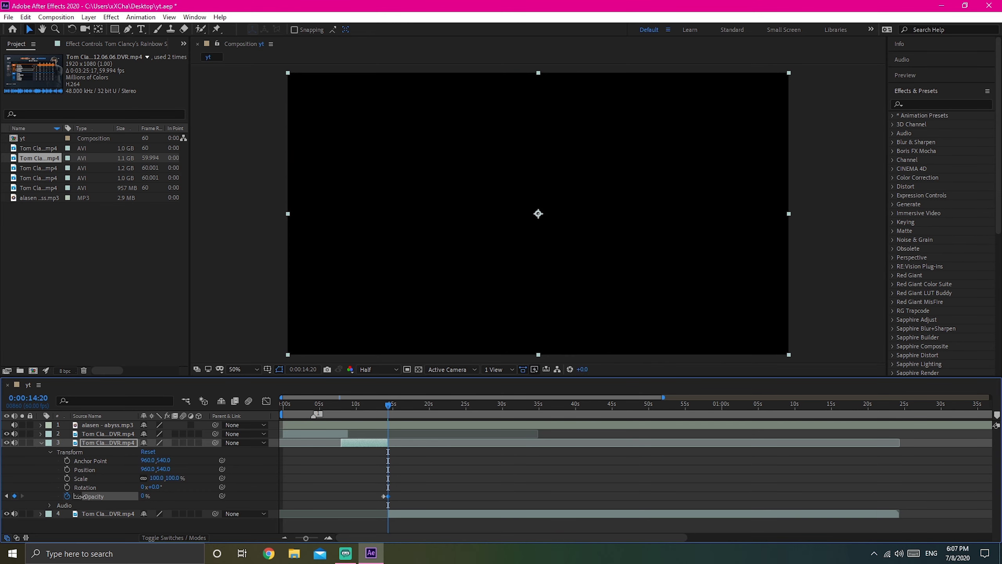
left_click(39, 443)
Step: Slide the later piece earlier so it starts near 0:00:11 under the fade
left_click_drag(386, 406, 386, 411)
left_click_drag(417, 452, 397, 452)
mouse_move(386, 405)
left_mouse_down()
mouse_move(375, 407)
mouse_move(388, 413)
left_mouse_up()
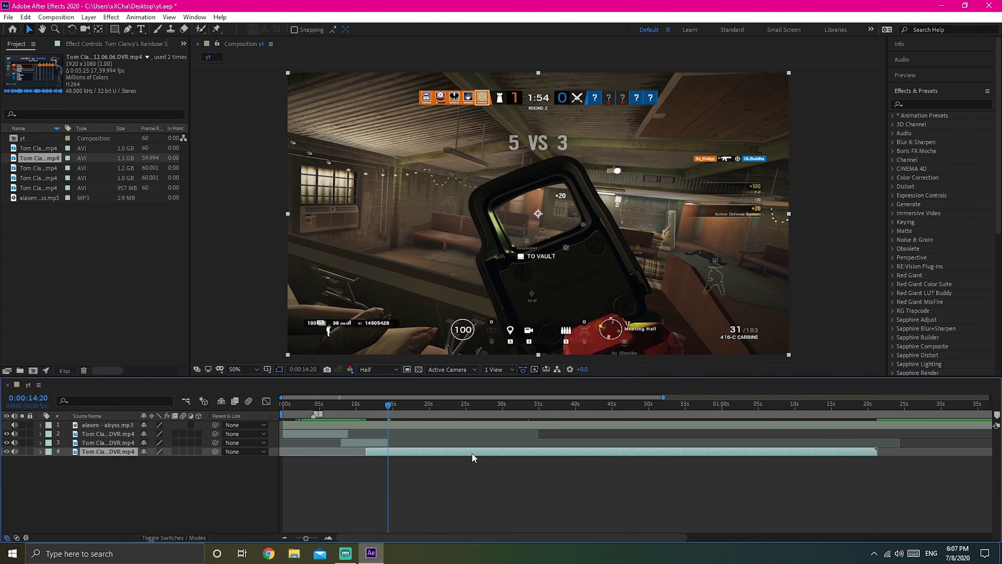
Step: Slide the later piece much earlier so it overlaps the fading clip above
left_click_drag(481, 455, 339, 456)
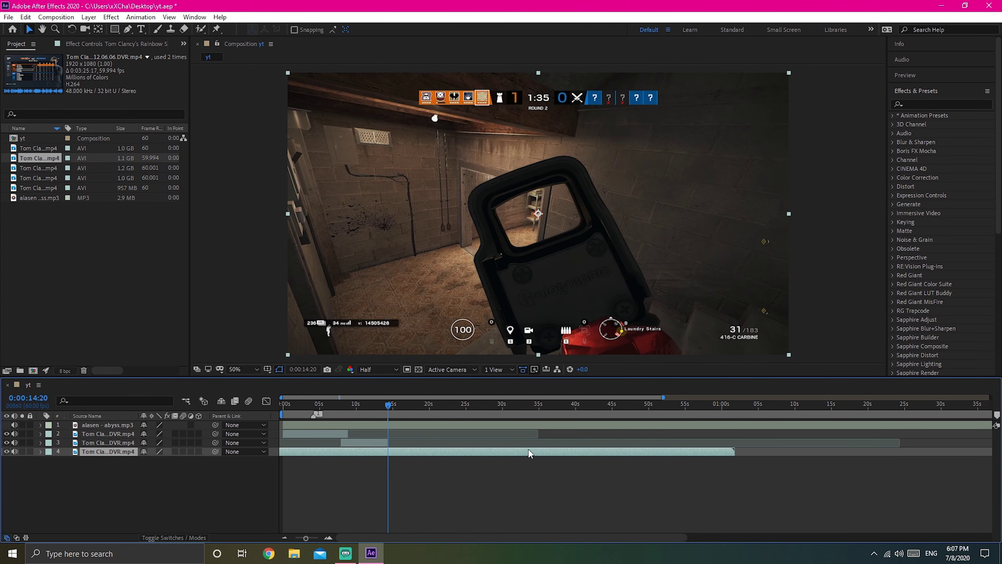
left_click_drag(570, 454, 565, 452)
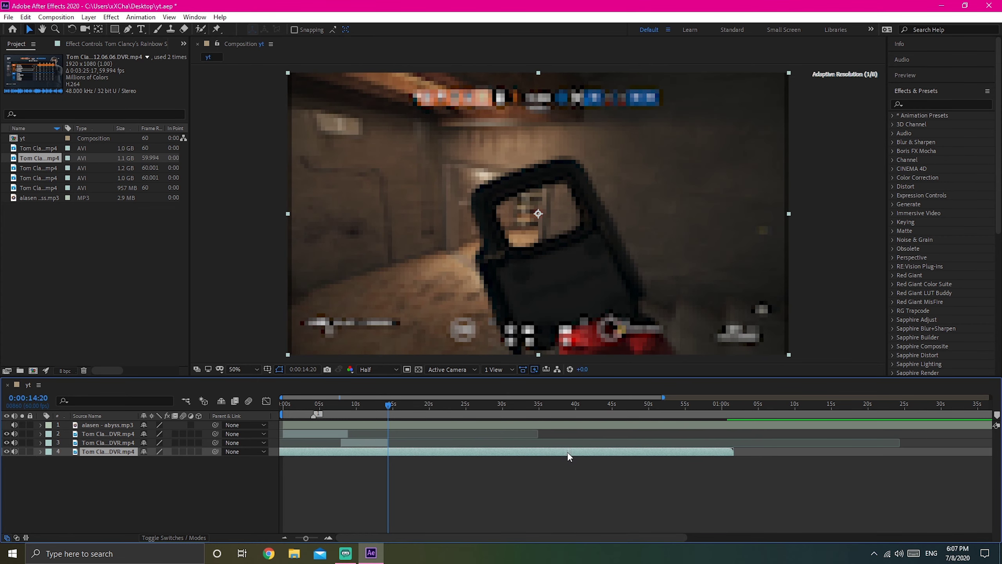
left_click_drag(388, 401, 381, 403)
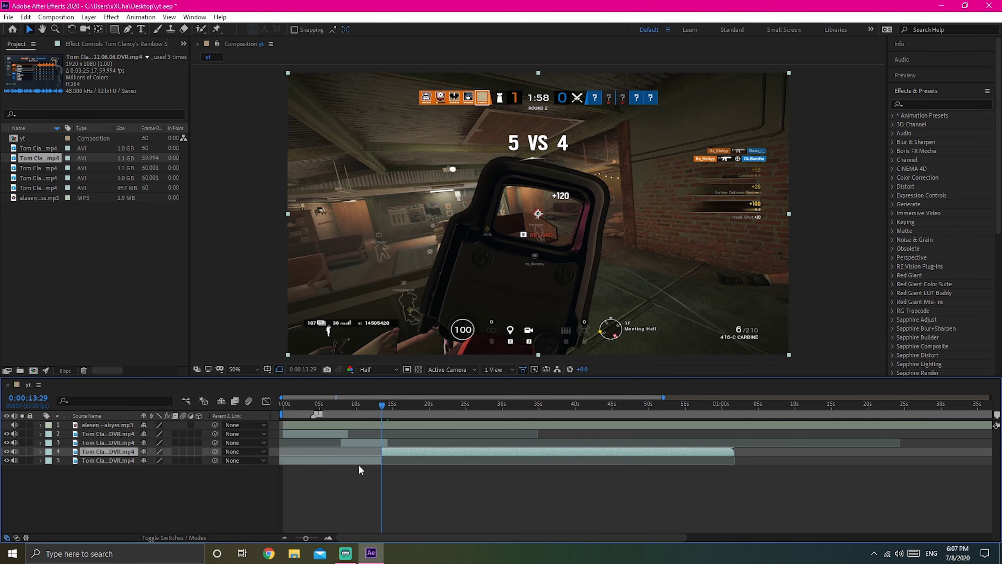
left_click(352, 459)
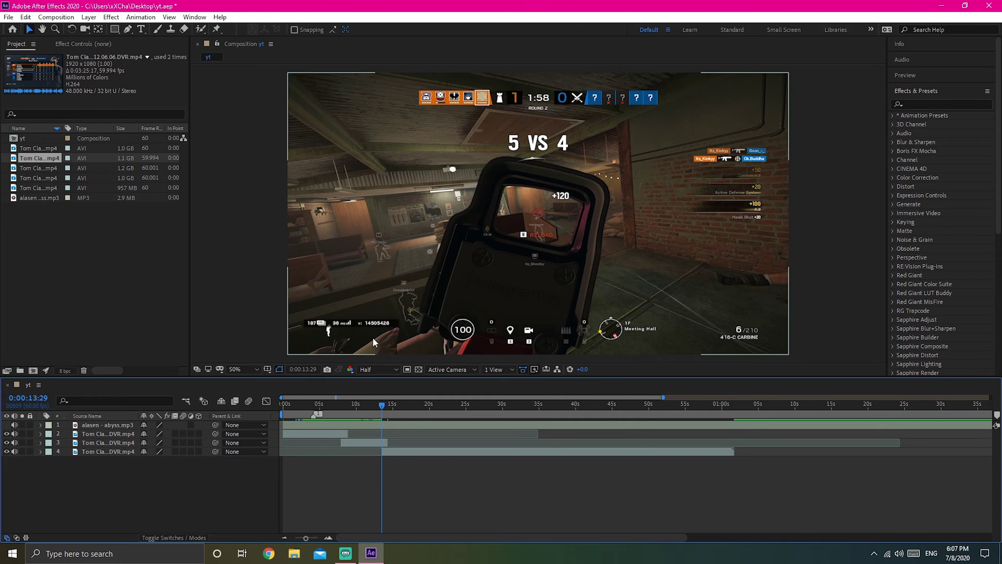
Step: Shift the fifth and sixth clips so they start near 18 seconds
left_click_drag(382, 407, 409, 404)
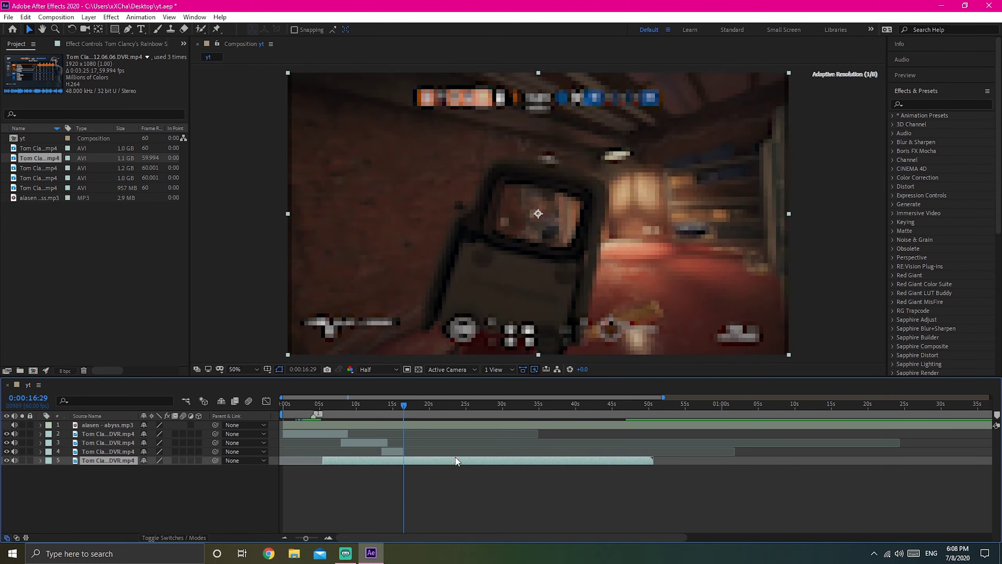
left_click_drag(406, 404, 404, 404)
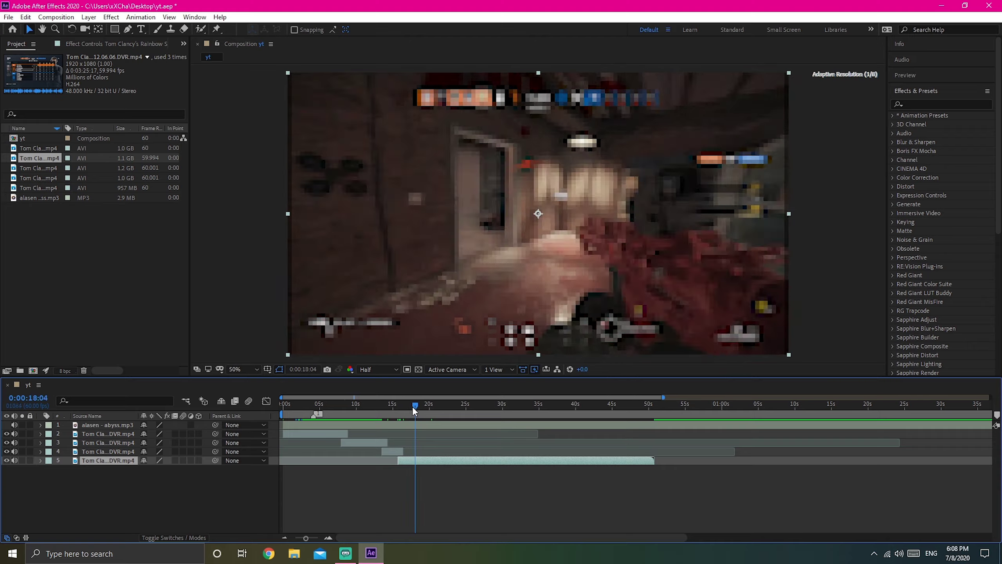
left_click_drag(412, 406, 417, 405)
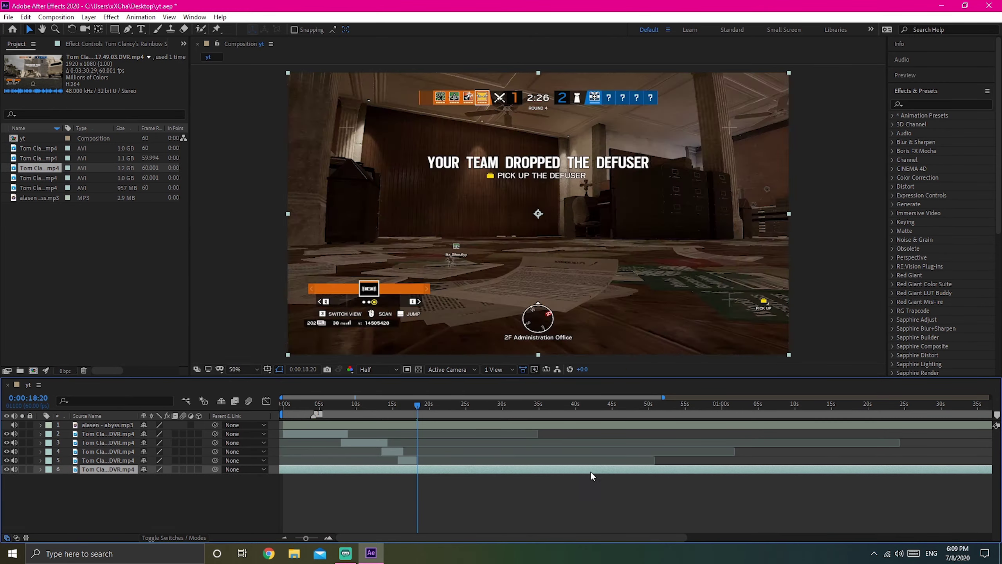
left_click_drag(590, 470, 461, 471)
left_click_drag(436, 420, 423, 407)
Step: Split the clip at 19:18 and keyframe the earlier piece's Opacity to fade out
left_click(440, 469)
key("ctrl+shift+d")
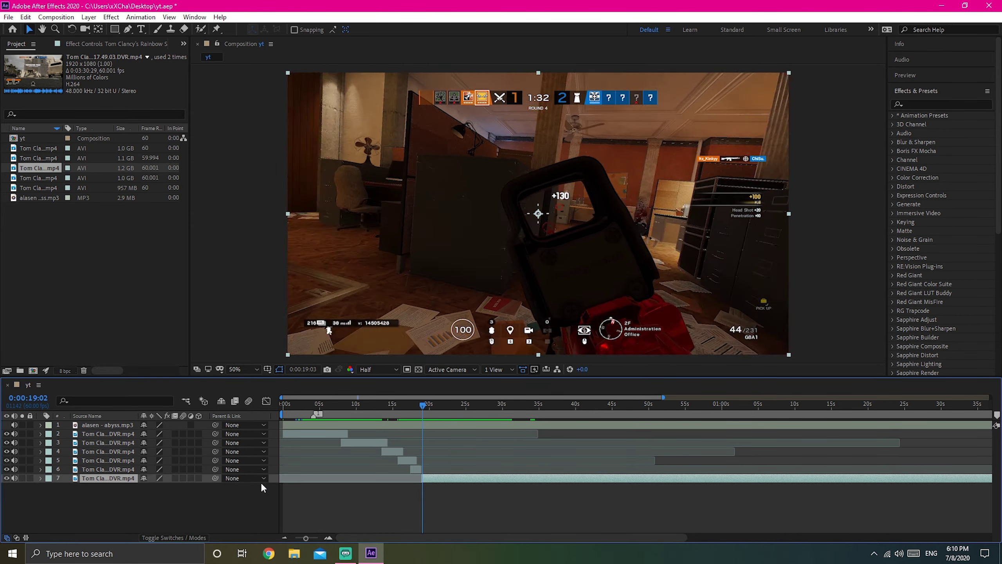
left_click(93, 467)
left_click(40, 468)
left_click(50, 478)
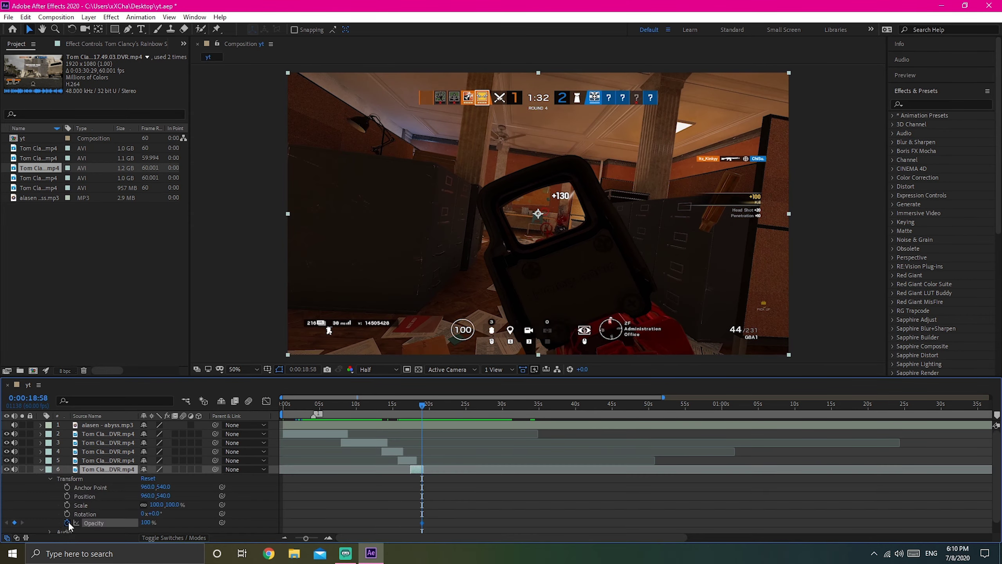
left_click(67, 523)
key("shift+Page_Down")
key("shift+Page_Down")
key("equal")
left_click_drag(147, 522, 110, 522)
scroll(568, 474, "down", 1)
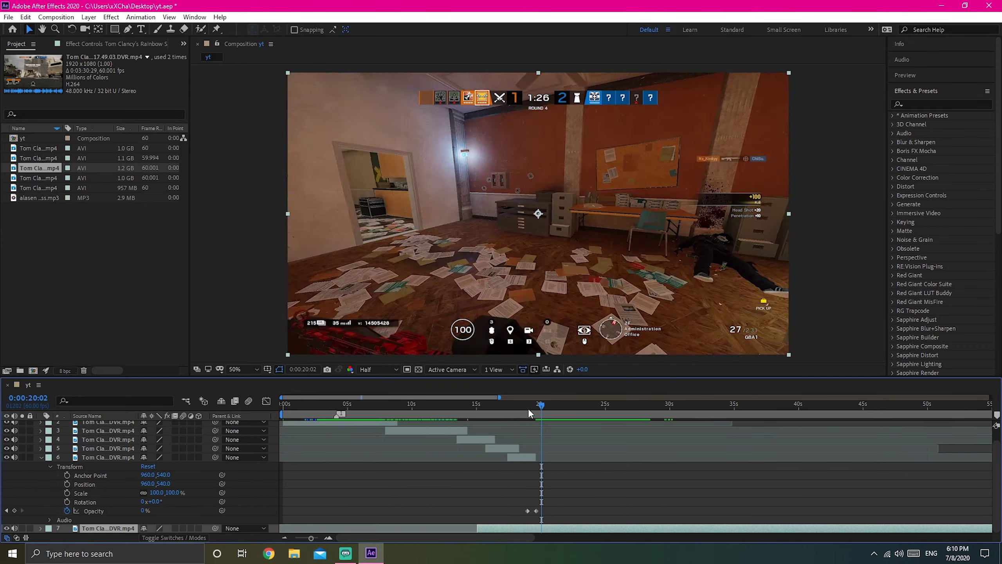
Step: Split the following clip at 21:36, slide the last piece earlier to overlap, and preview
left_click(615, 528)
key("space")
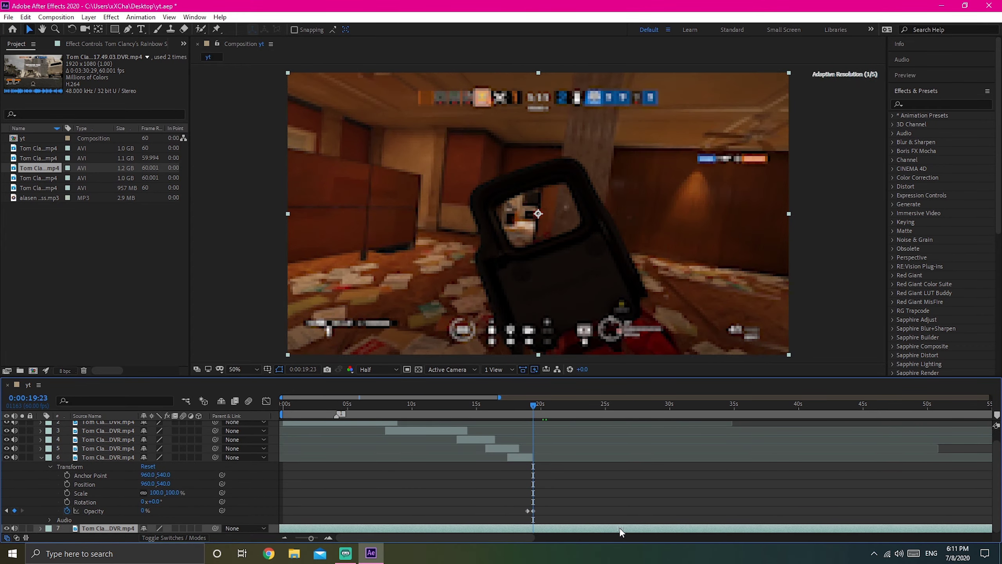
key("ctrl+shift+d")
key("ctrl+grave")
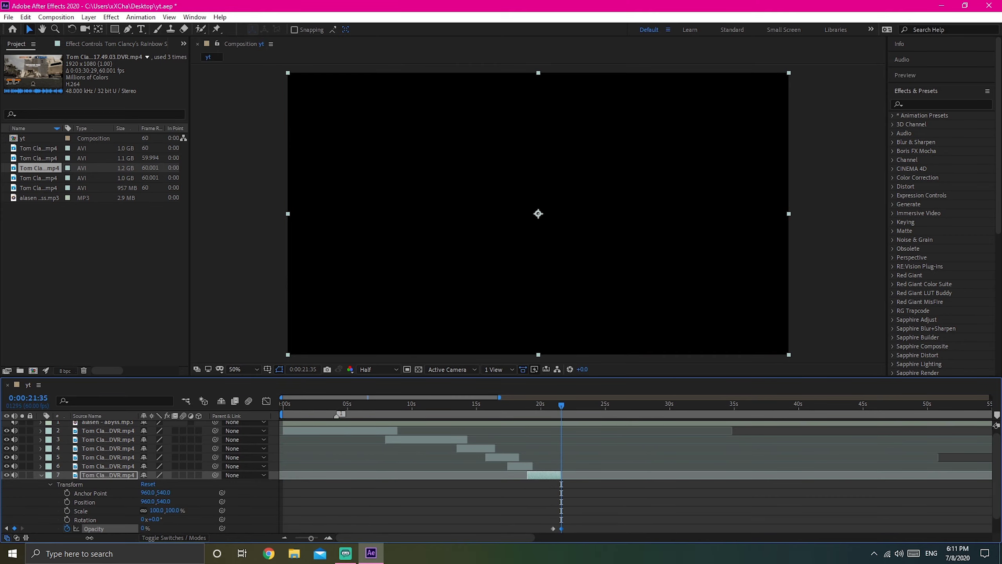
left_click_drag(750, 487, 657, 481)
key("space")
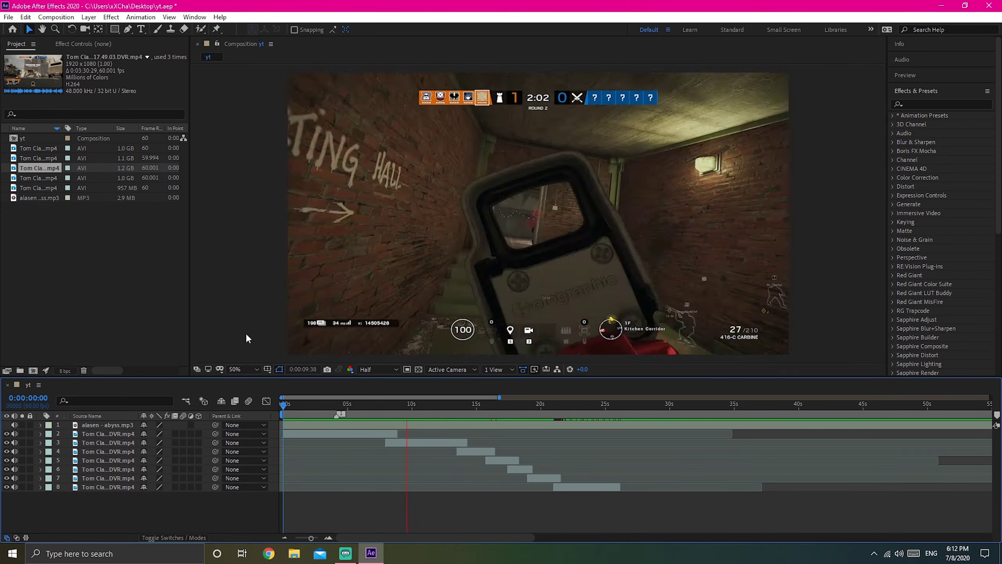
key("space")
left_click_drag(373, 403, 564, 423)
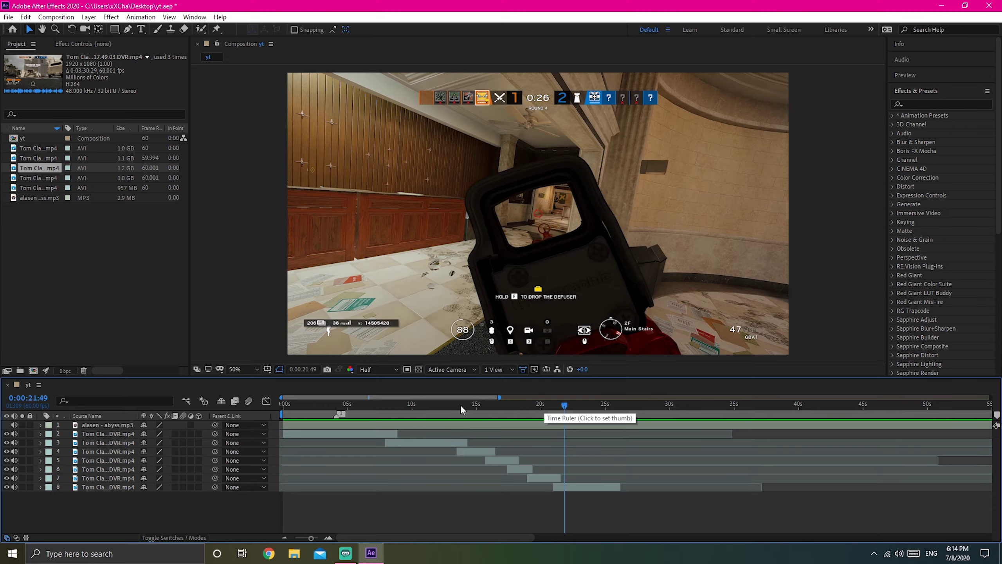
key("Home")
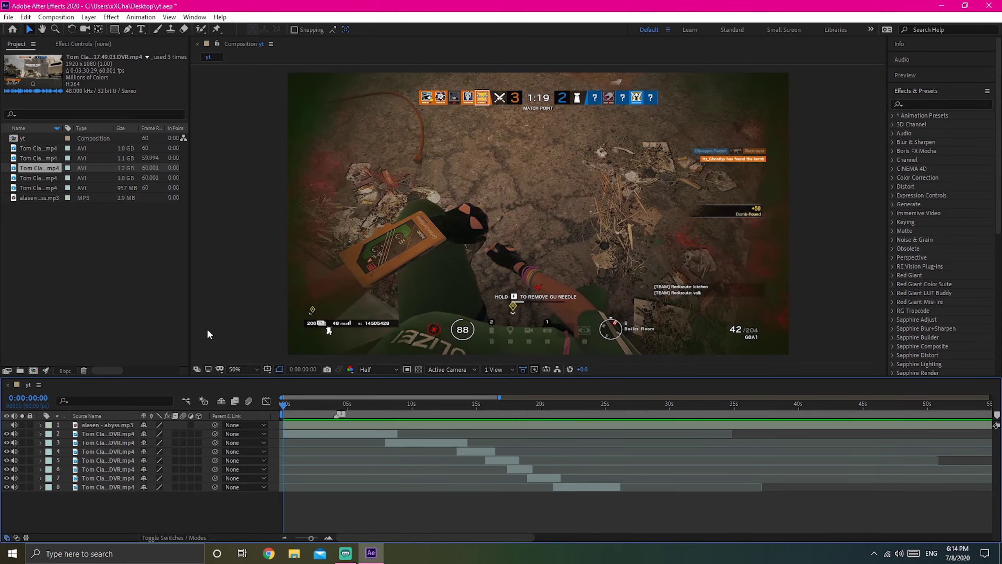
key("space")
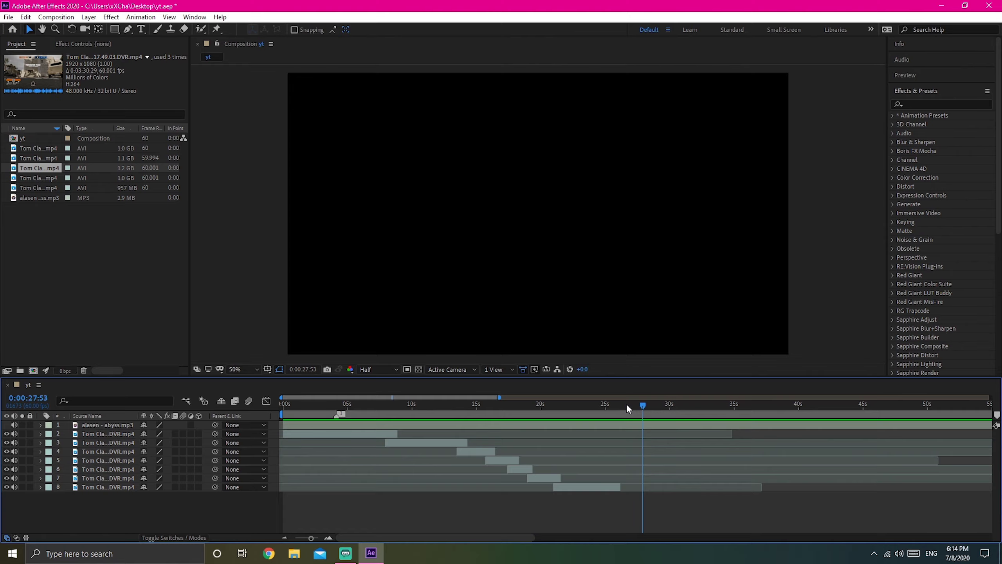
left_click_drag(627, 403, 496, 388)
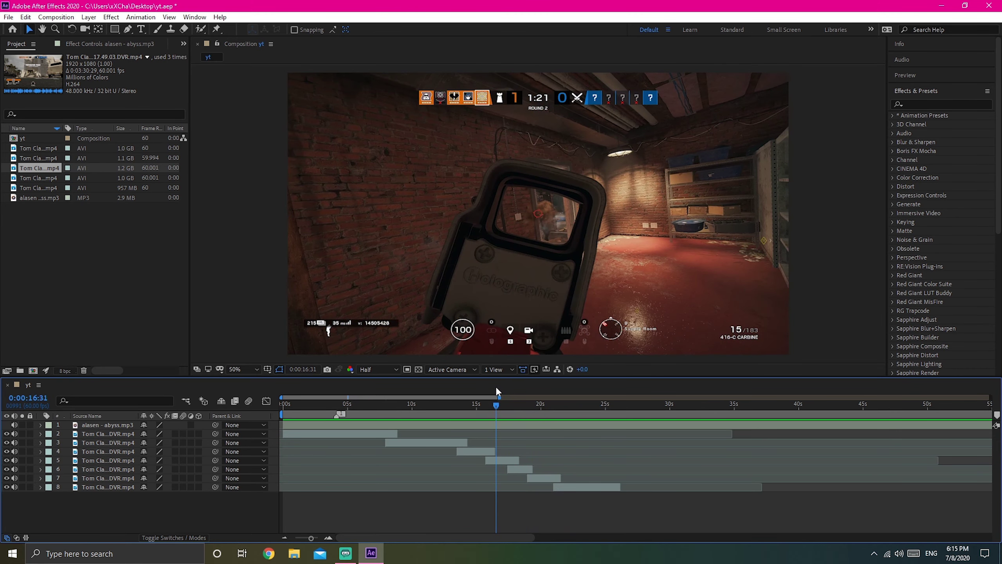
Step: Add a new adjustment layer on top of the yt timeline, then return the playhead to 0:00:03:00
right_click(238, 520)
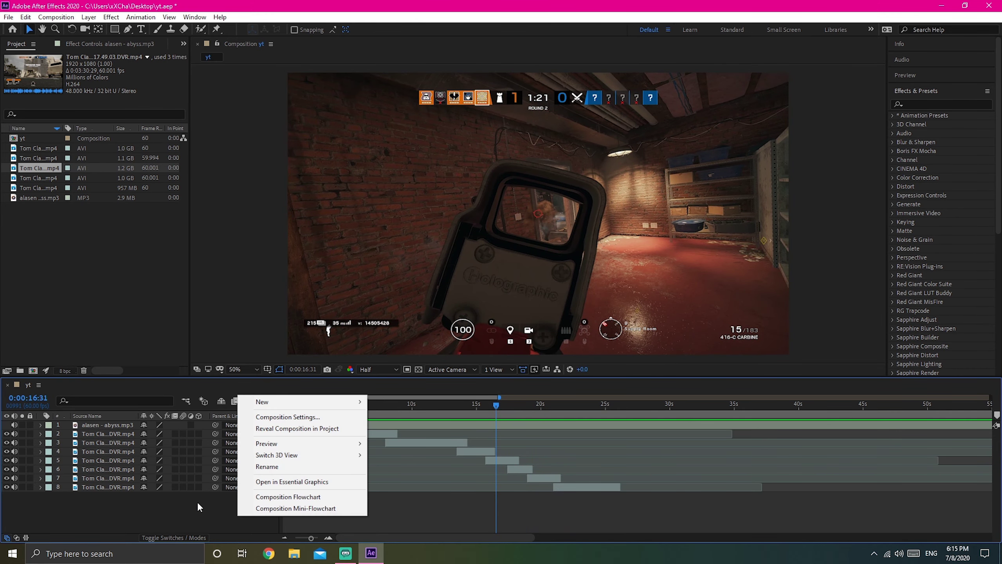
left_click(235, 510)
right_click(266, 512)
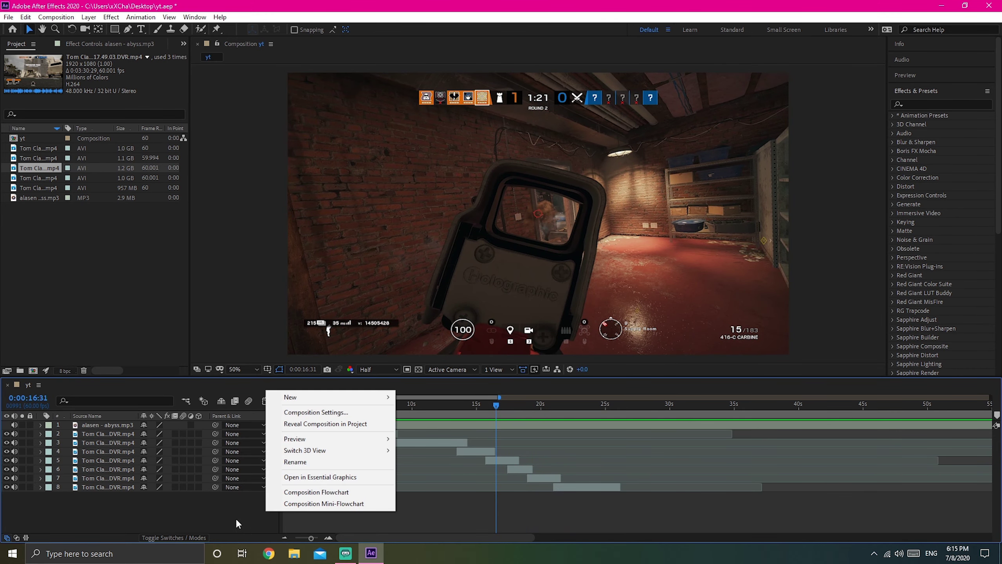
mouse_move(294, 396)
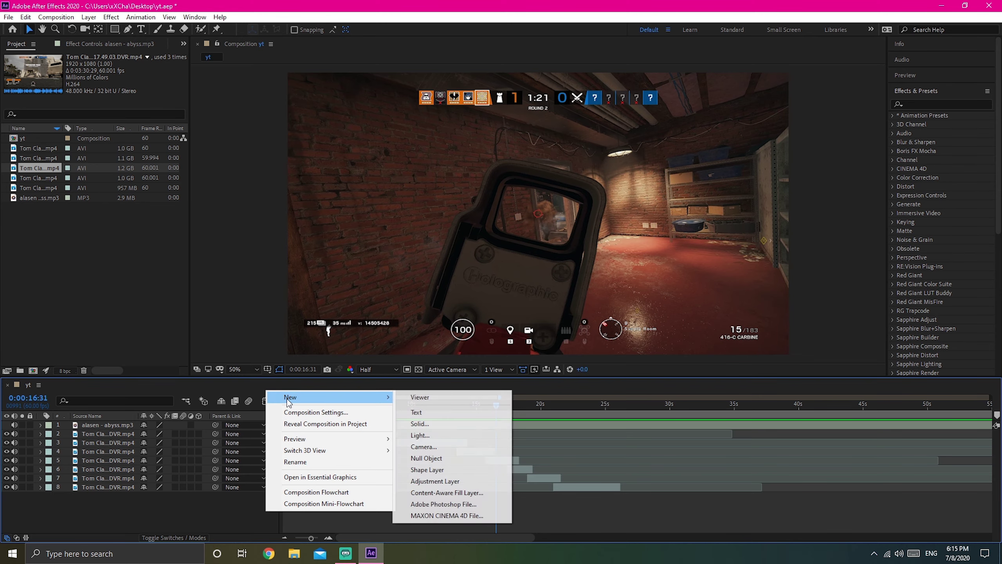
left_click(446, 481)
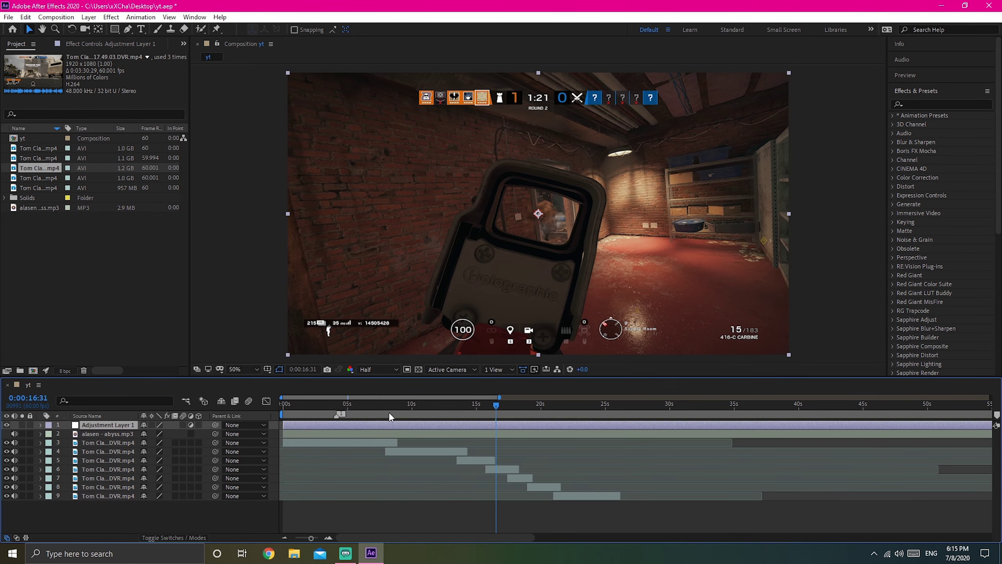
left_click_drag(368, 404, 446, 405)
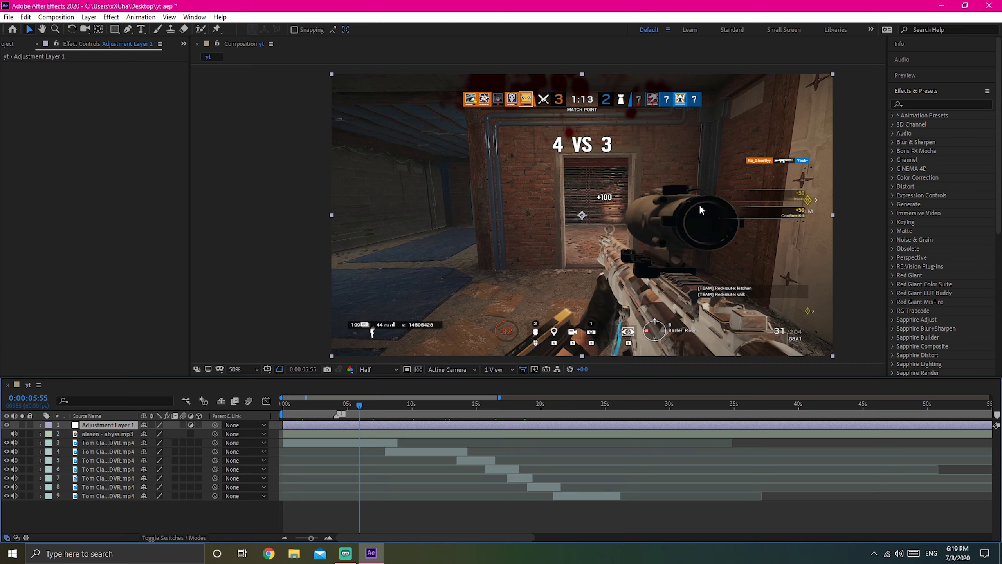
left_click(321, 404)
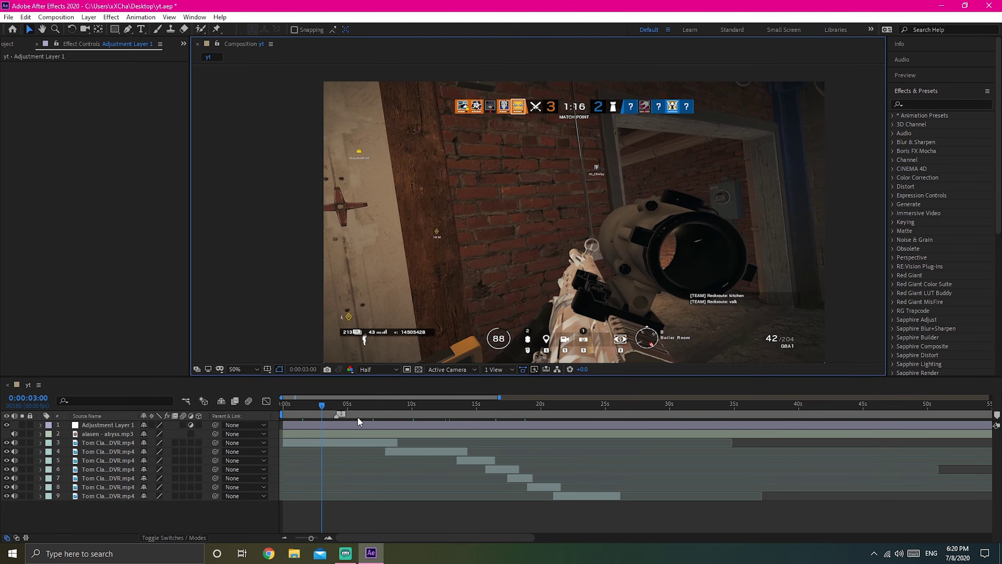
Step: Find RSMB Pro via an 'rsmb' search, apply it to Adjustment Layer 1, and inspect the blur
left_click(926, 103)
type("rsmb")
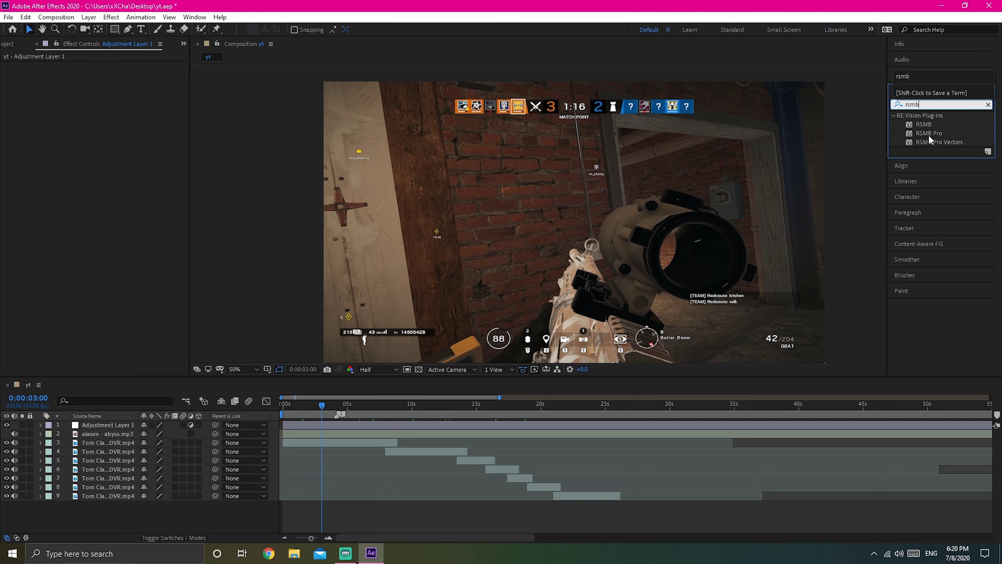
left_click_drag(930, 133, 464, 368)
left_click_drag(415, 416, 407, 427)
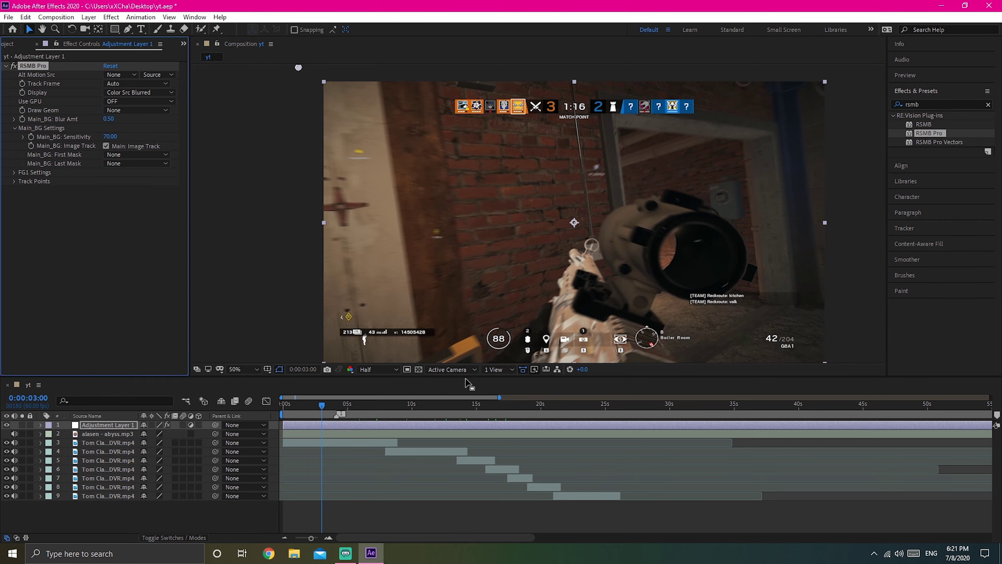
left_click_drag(322, 406, 328, 407)
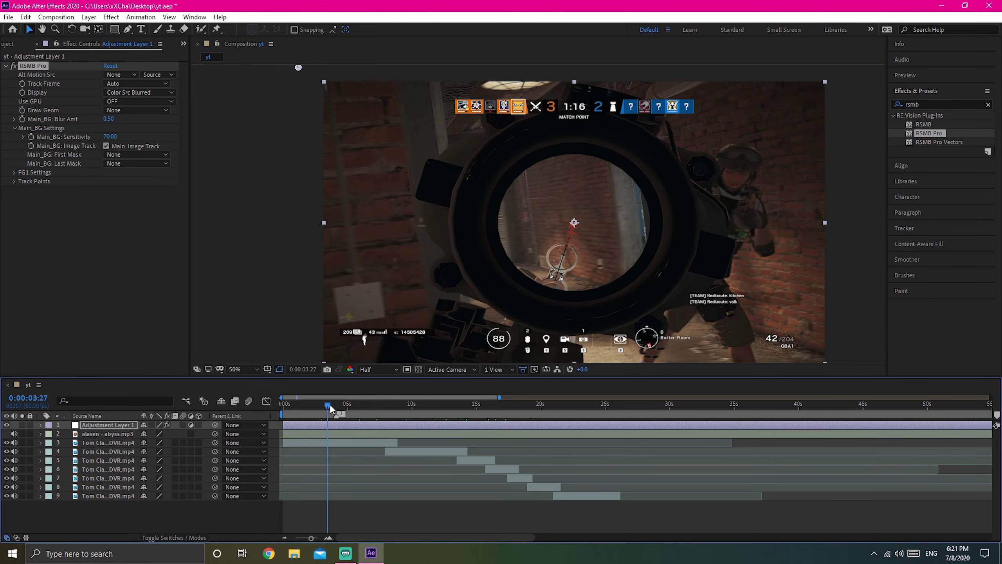
scroll(731, 191, "up", 3)
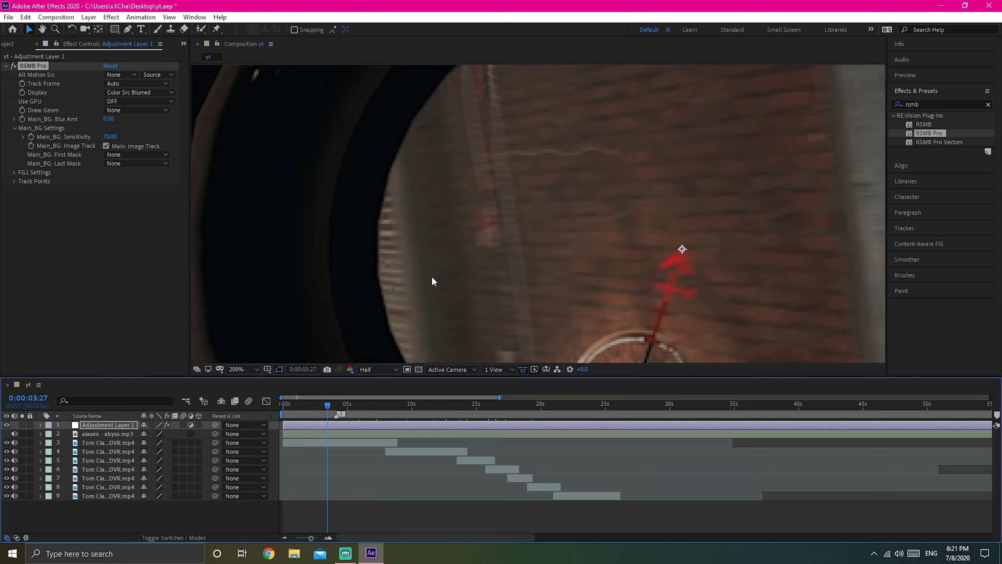
scroll(492, 209, "down", 4)
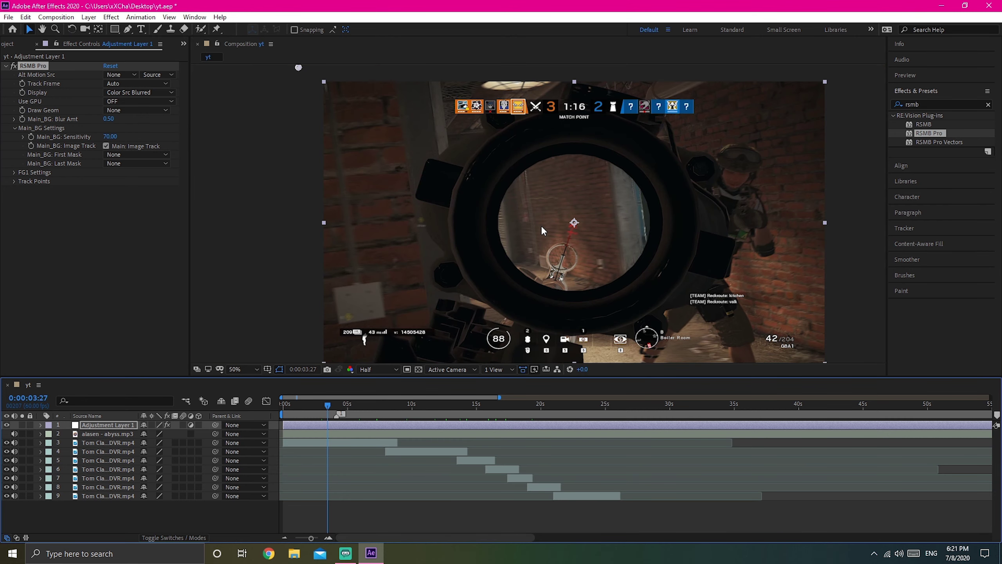
left_click_drag(534, 231, 527, 213)
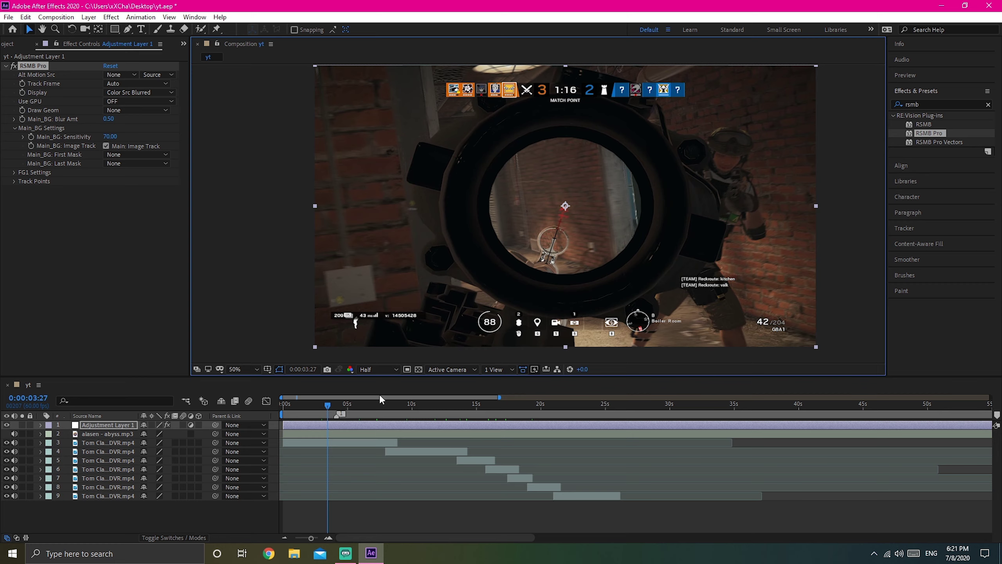
Step: Search effects for 'look' and apply Magic Bullet Looks to the adjustment layer
left_click(930, 103)
key("BackSpace")
key("BackSpace")
key("BackSpace")
key("BackSpace")
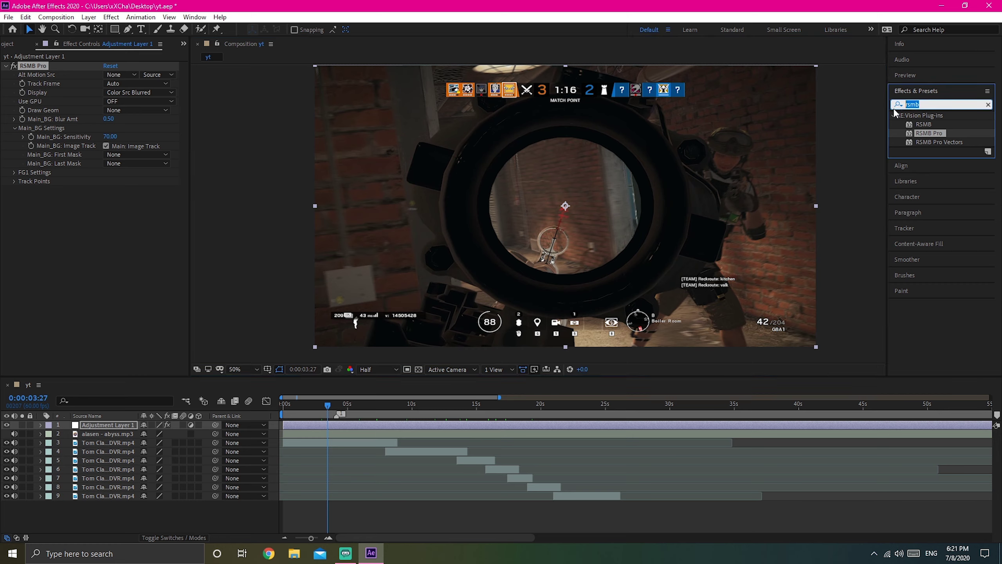
left_click(895, 106)
type("look")
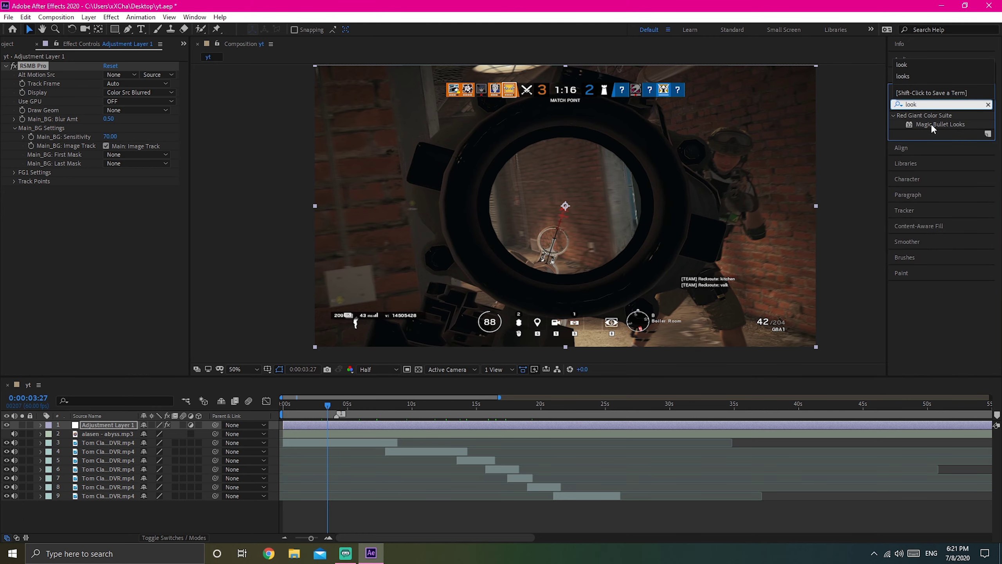
left_click_drag(933, 125, 378, 425)
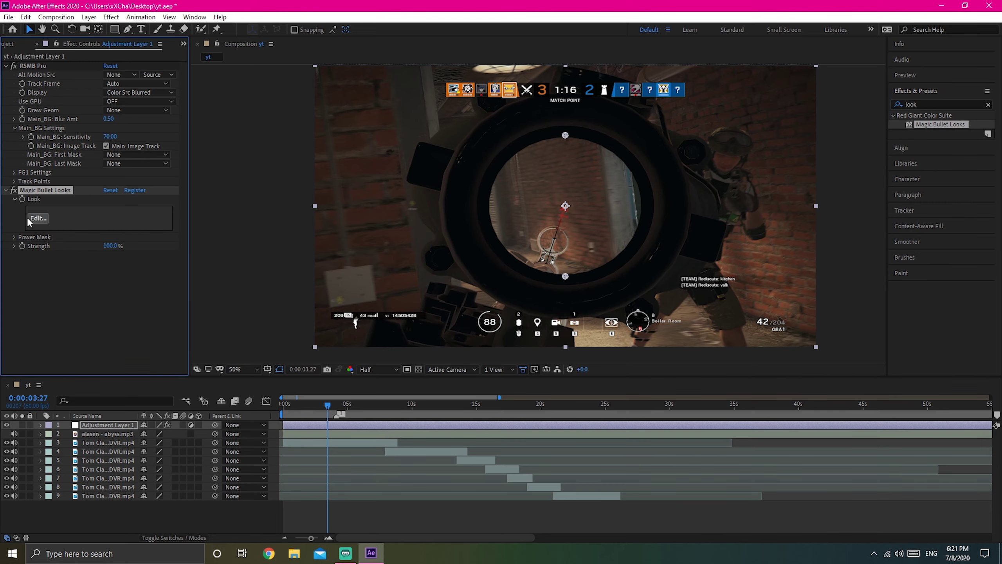
Step: Pick the Cool look in the Looks editor and preview the graded footage from 15 to 24 seconds
left_click(39, 219)
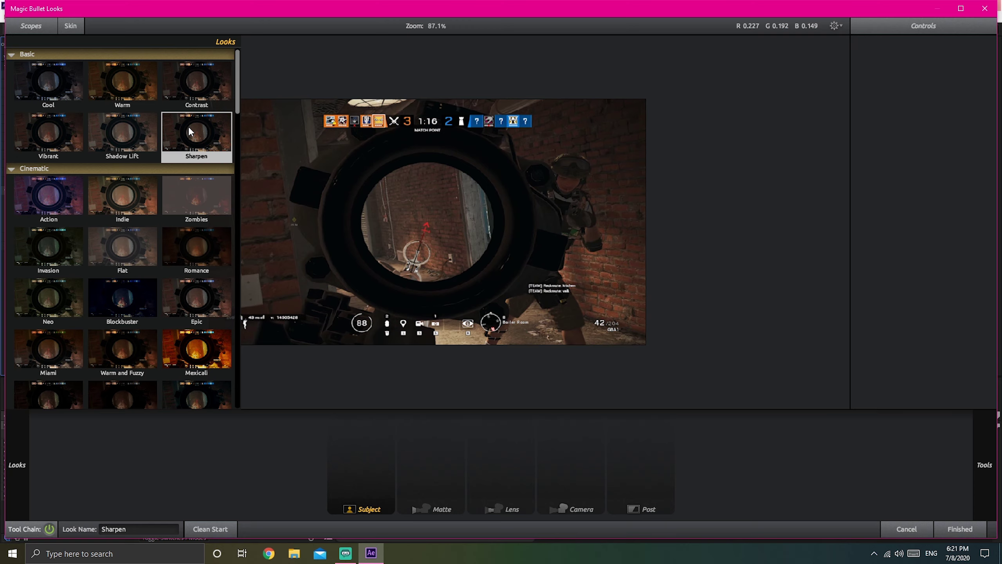
left_click(55, 87)
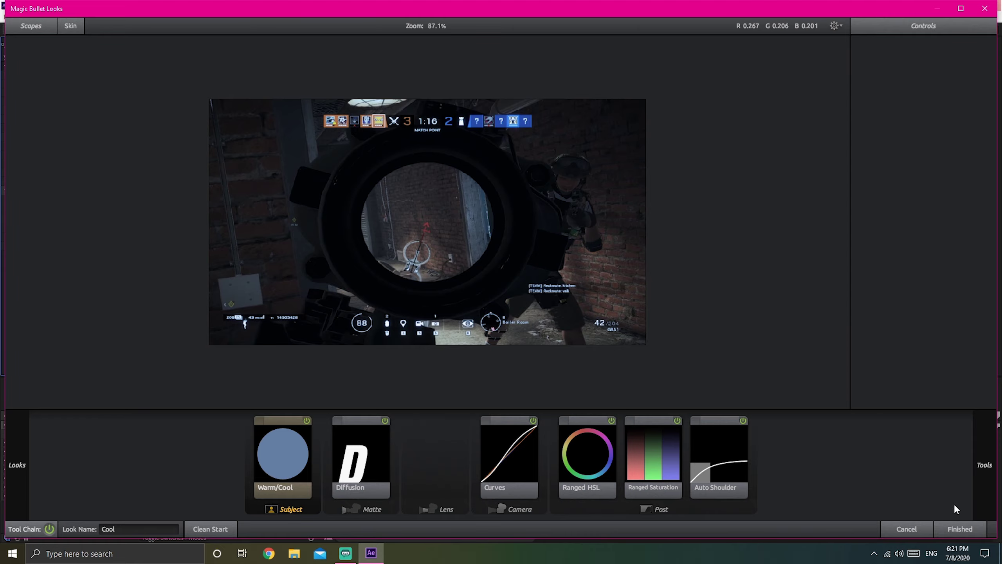
left_click(959, 529)
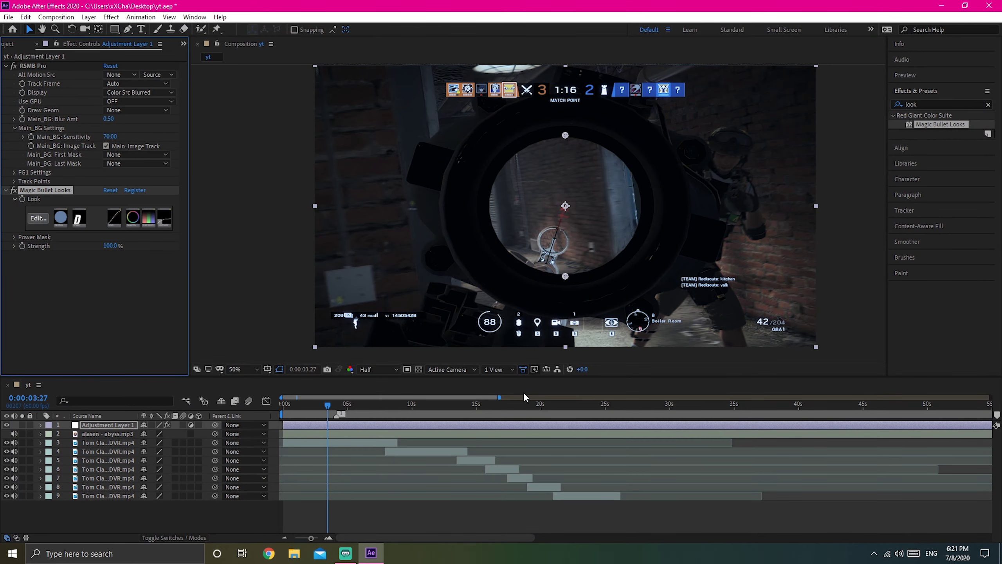
left_click_drag(455, 412, 477, 410)
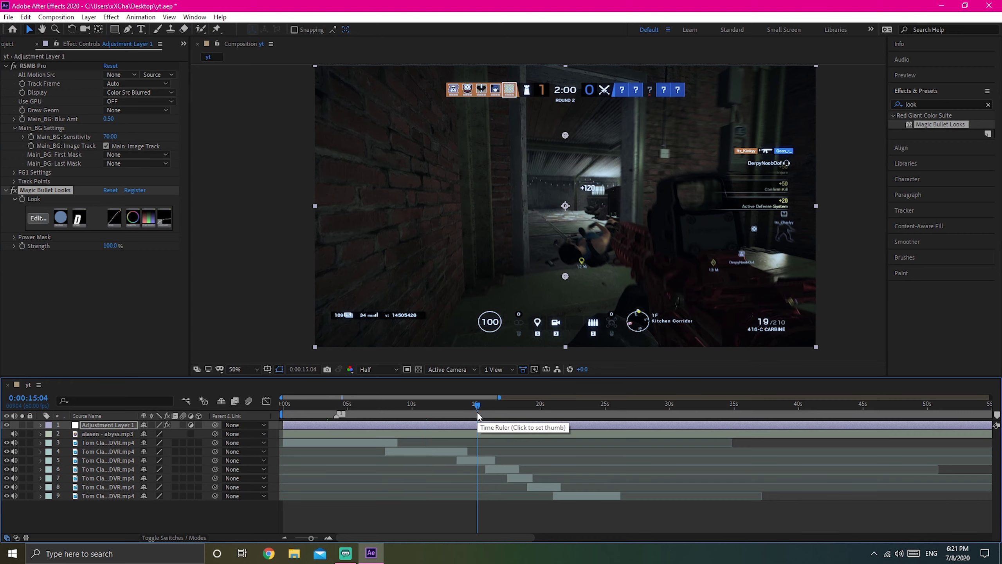
left_click(510, 418)
left_click(535, 419)
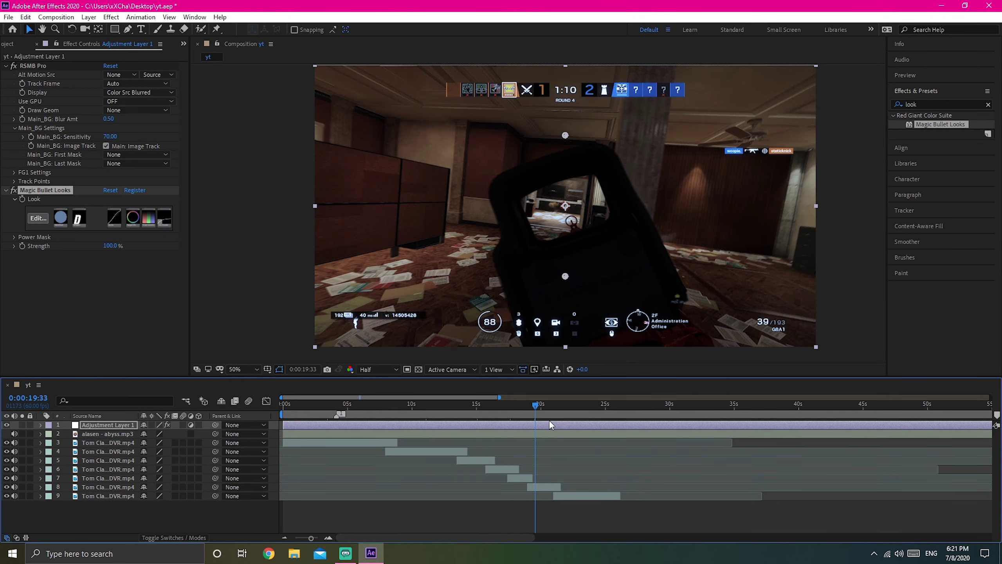
left_click(568, 416)
left_click(598, 412)
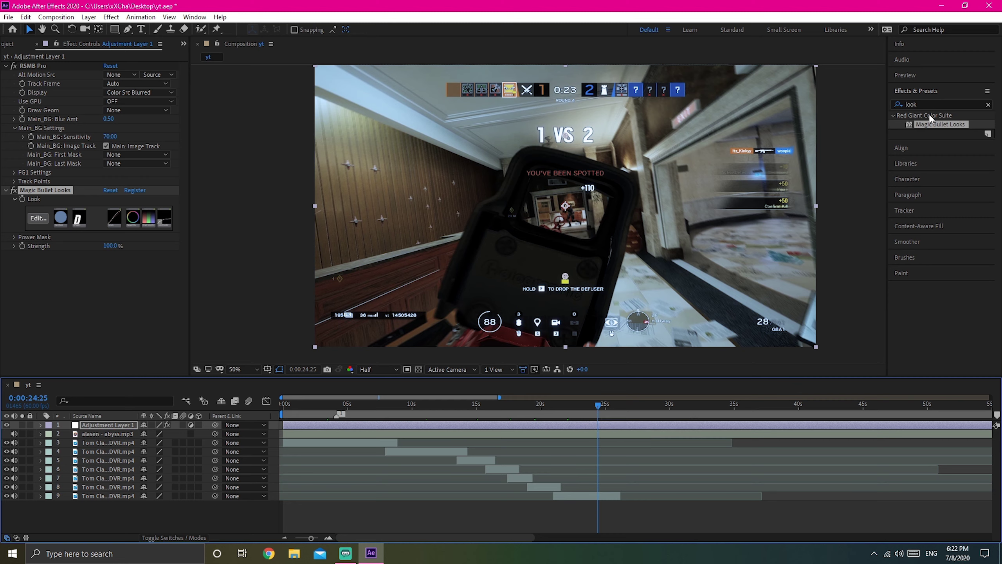
Step: Reuse the 'flicker' effects search and apply S_Flicker to Adjustment Layer 1
left_click(933, 101)
key("BackSpace")
key("BackSpace")
key("BackSpace")
key("BackSpace")
left_click(932, 101)
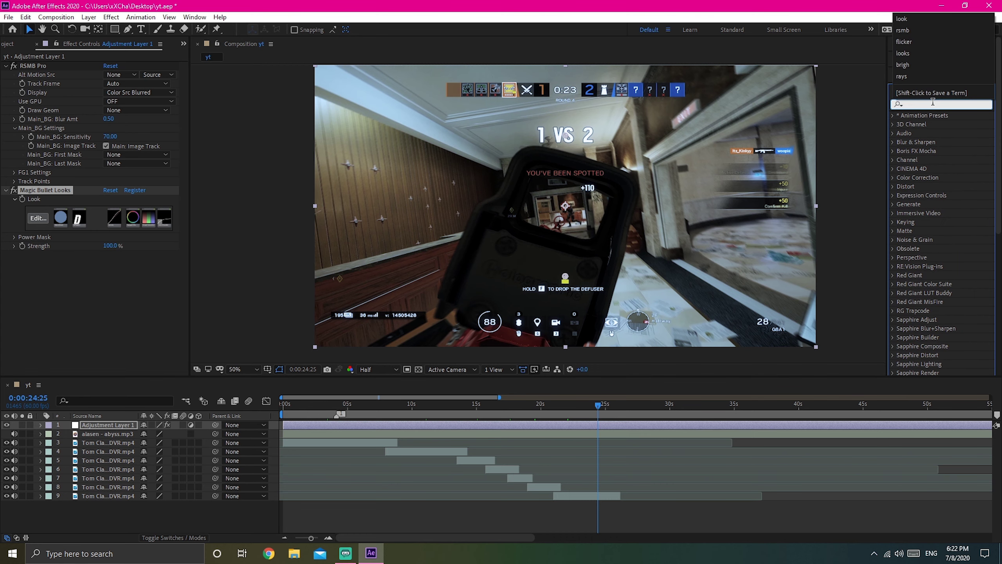
left_click(904, 42)
double_click(909, 239)
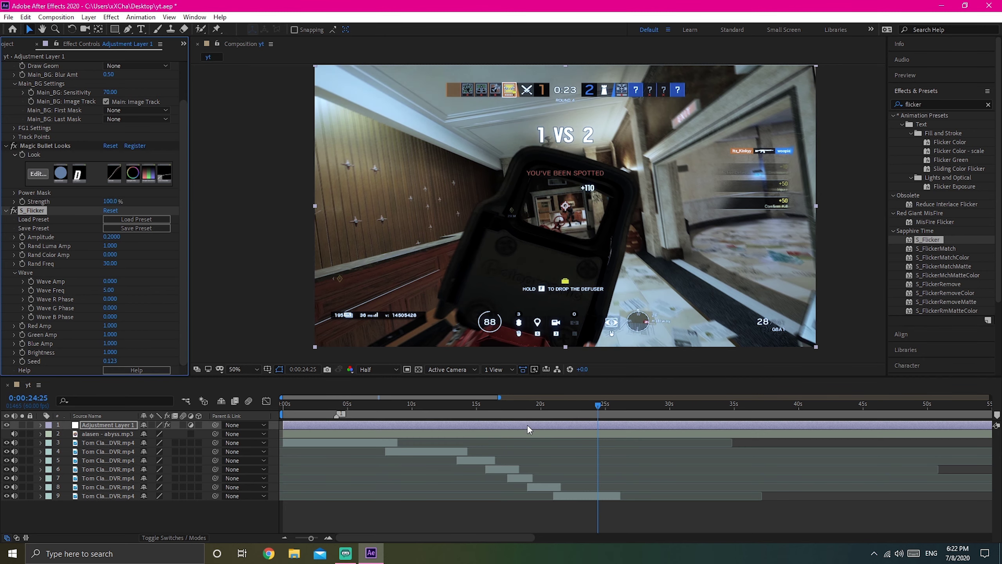
Step: Lower the S_Flicker Amplitude to 0.1 and preview the result around 18–22 seconds
left_click_drag(581, 404, 572, 407)
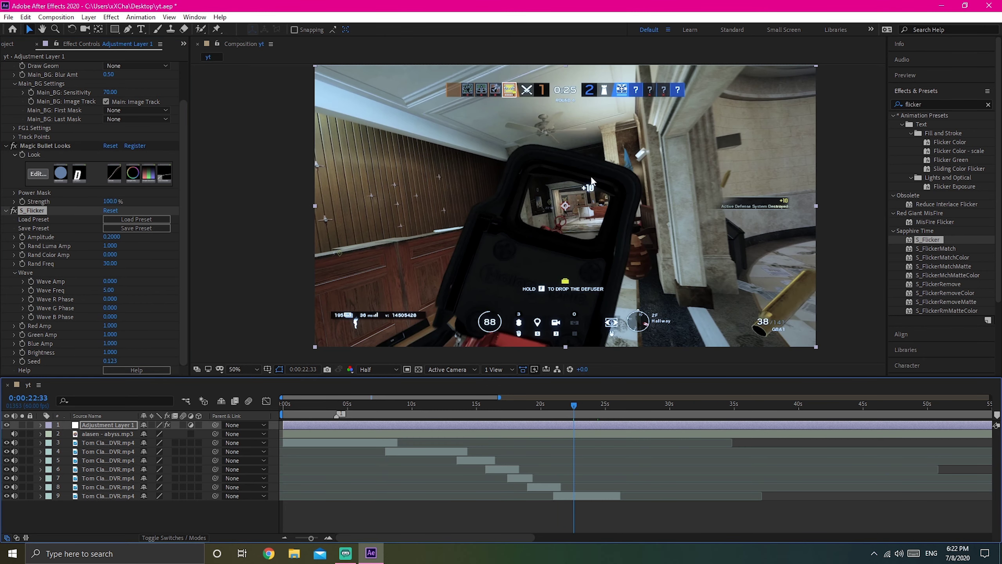
left_click(111, 237)
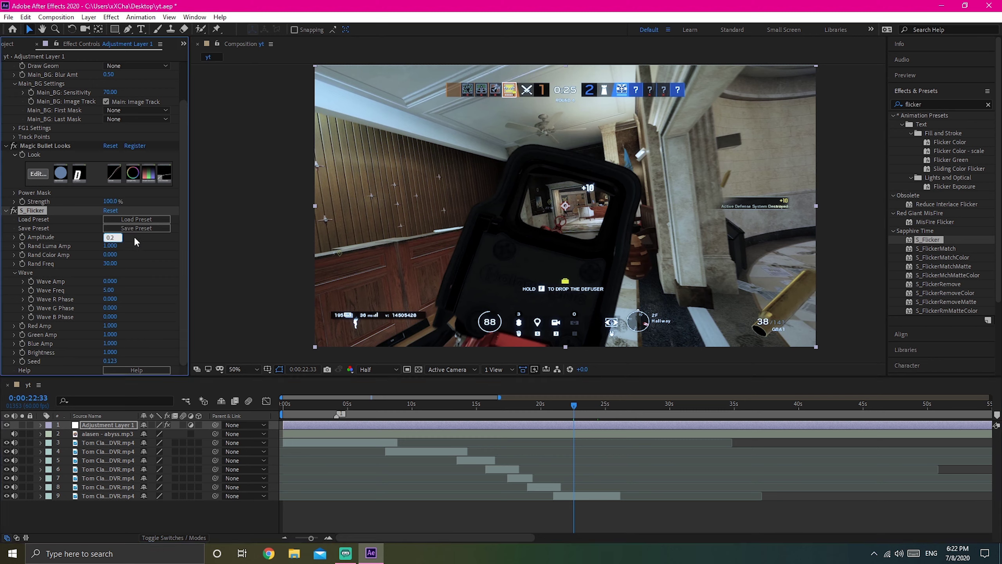
key("Return")
left_click_drag(566, 408, 509, 406)
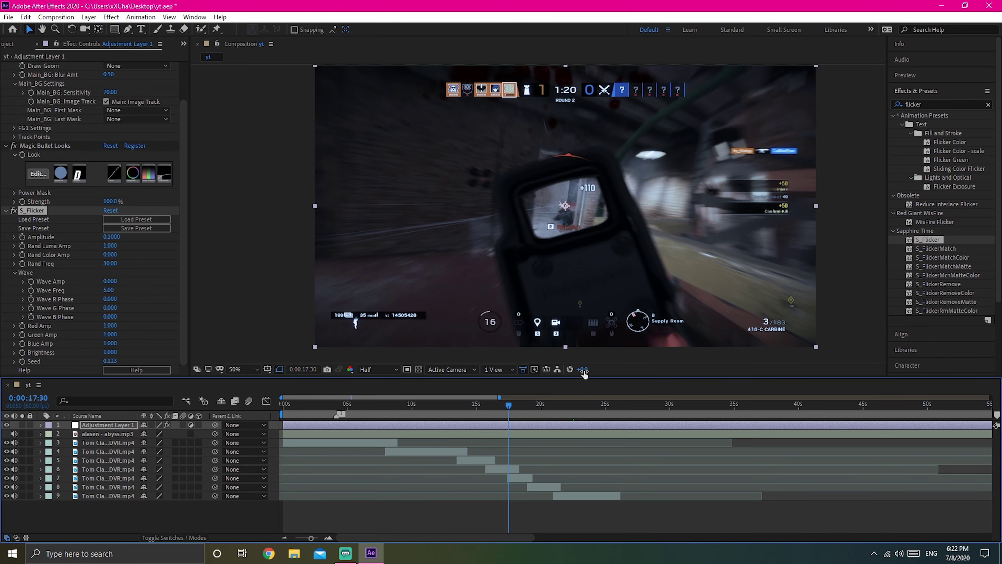
left_click_drag(514, 404, 591, 403)
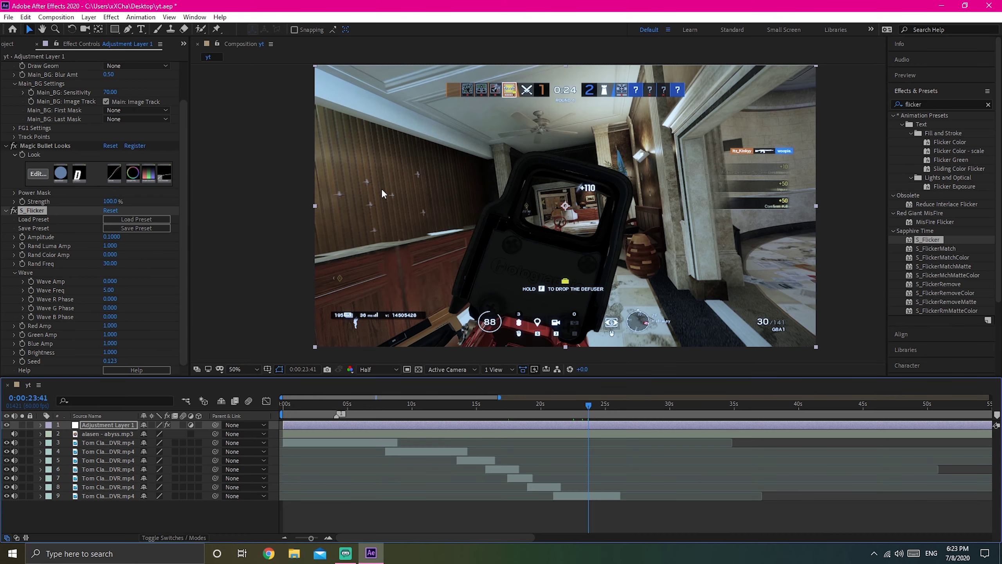
key("space")
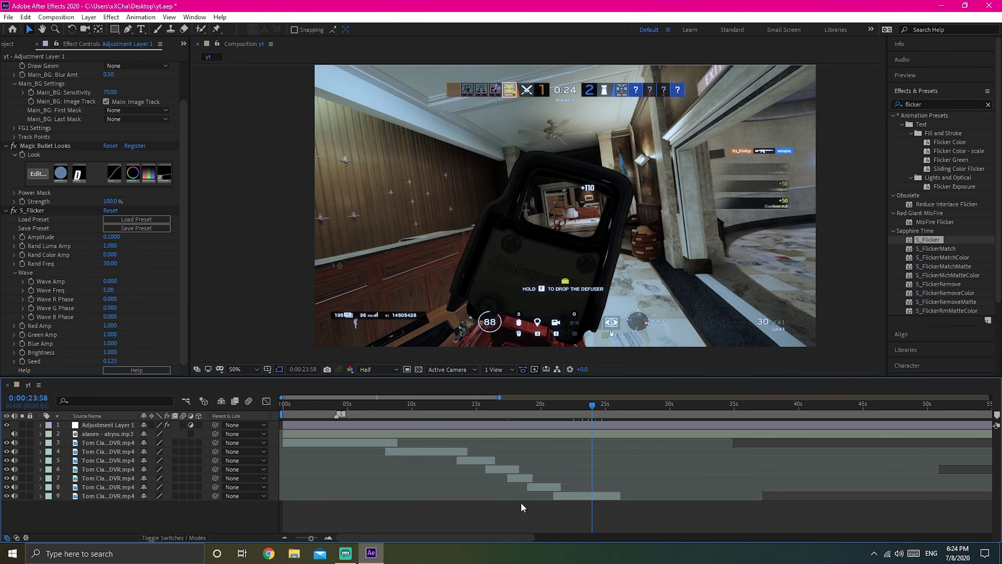
left_click_drag(602, 516, 341, 443)
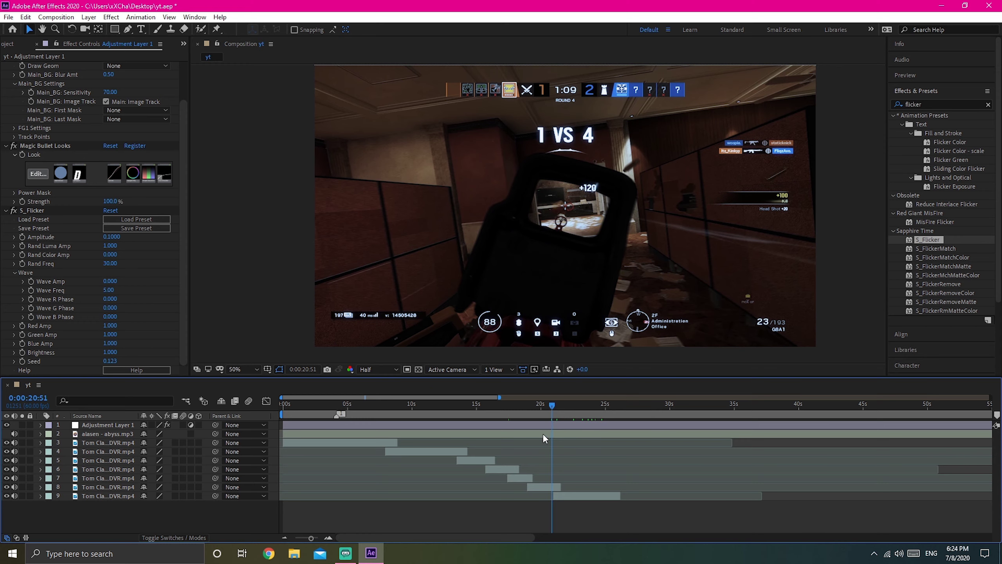
left_click(529, 435)
left_click(526, 425)
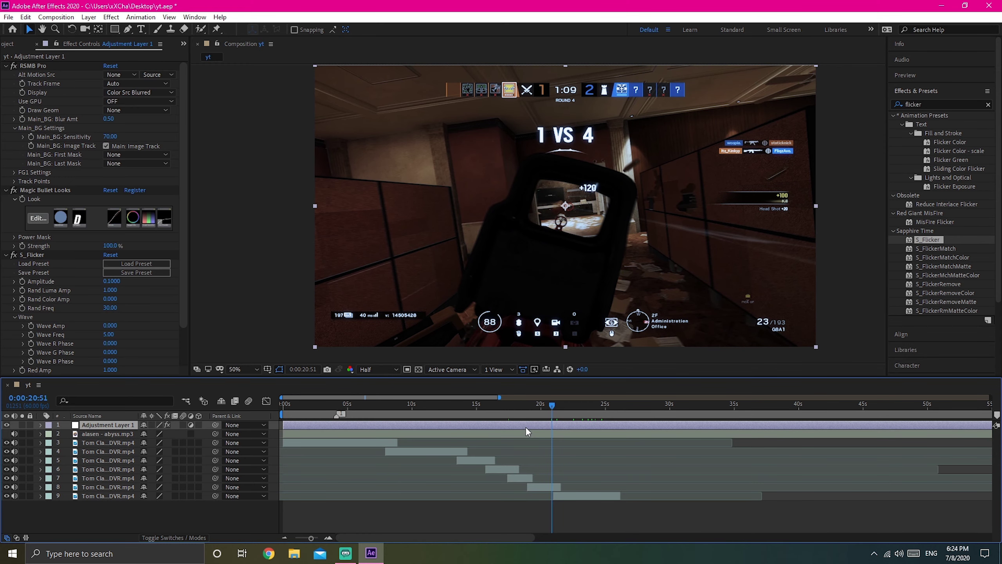
scroll(166, 221, "down", 3)
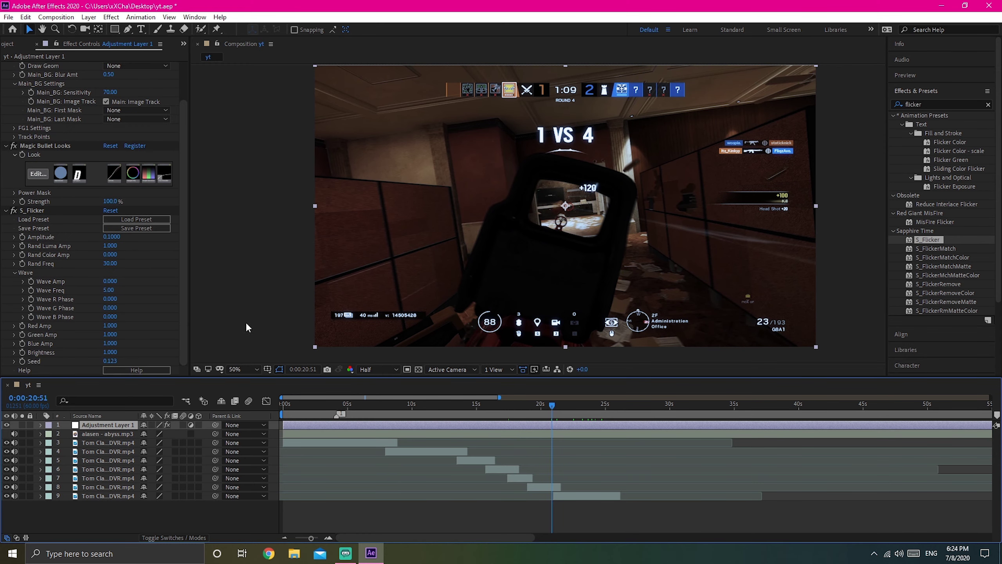